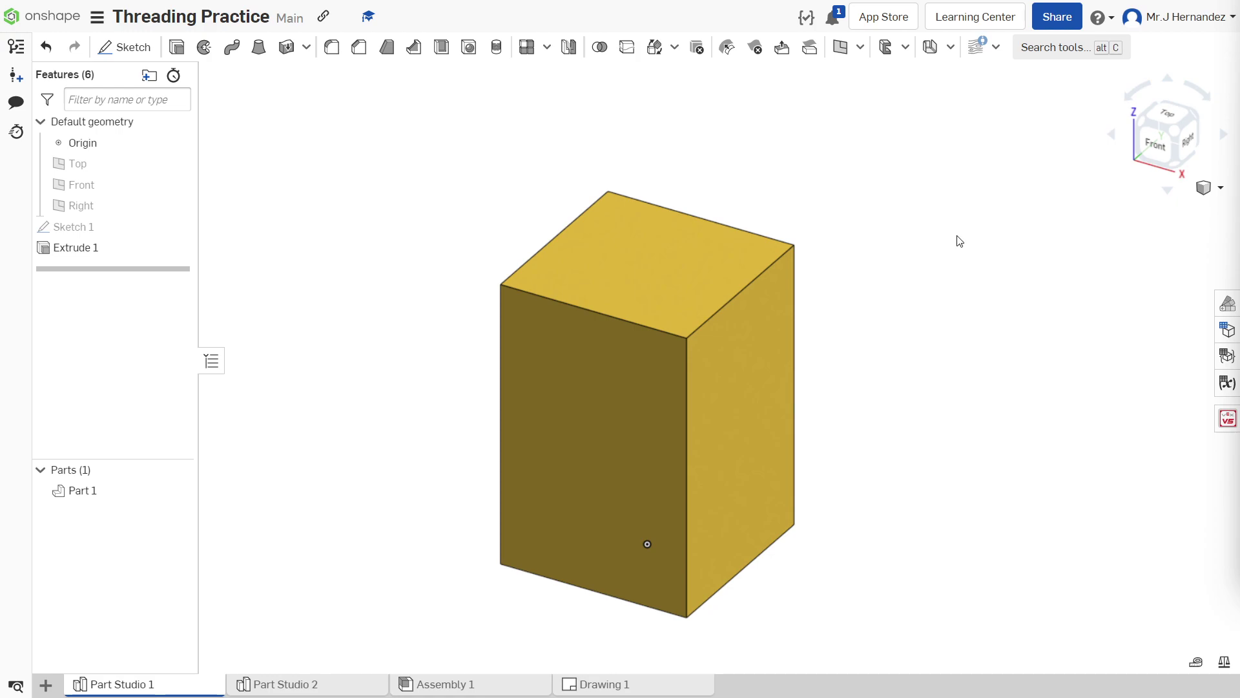
- Sketch a single point near the middle of the block's front face and finish the sketch
left_click(619, 250)
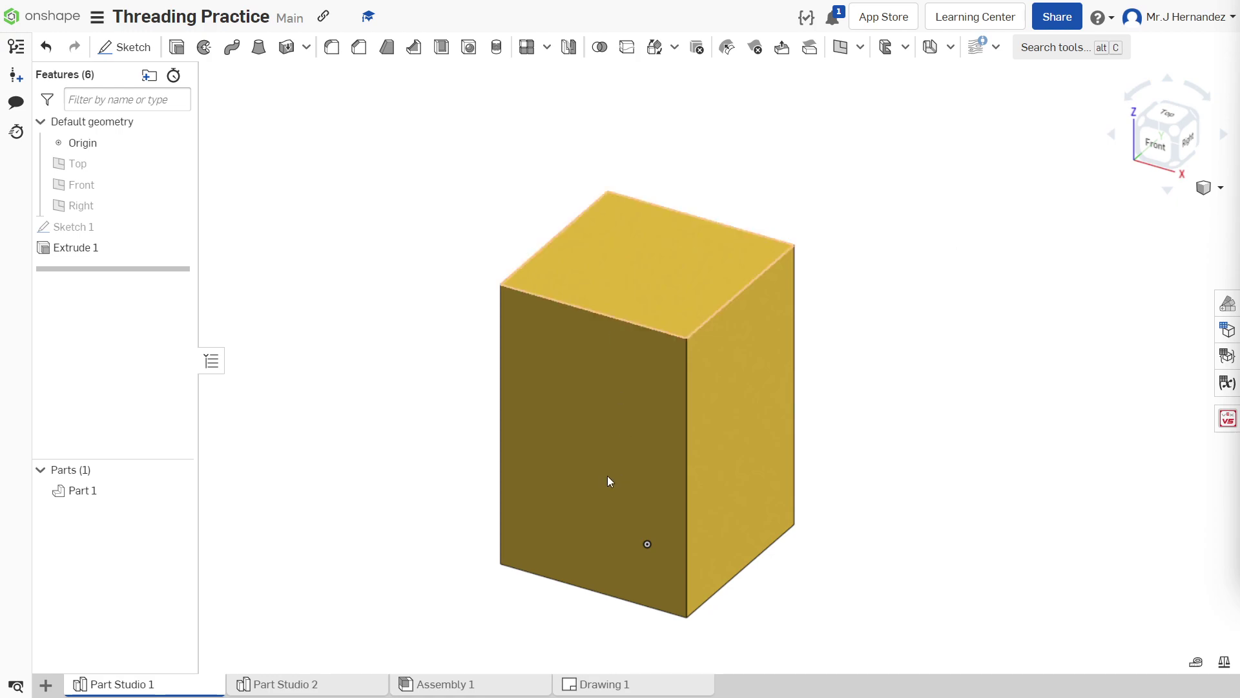
left_click(480, 379)
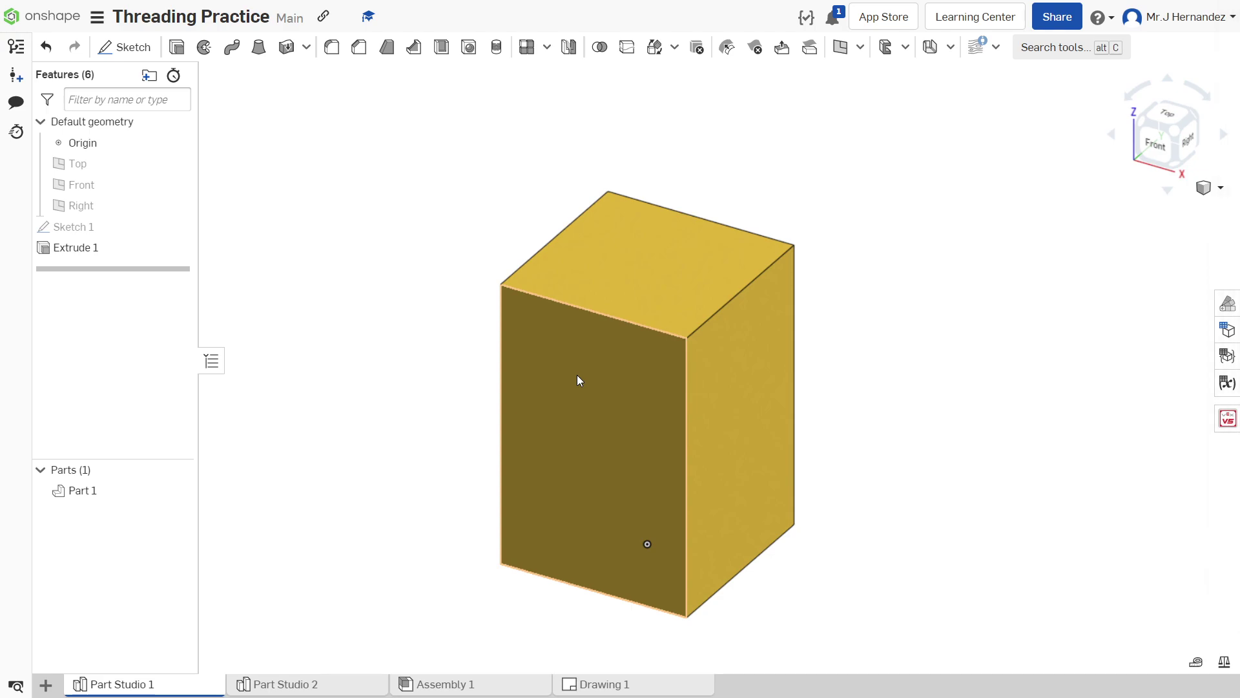
left_click(519, 394)
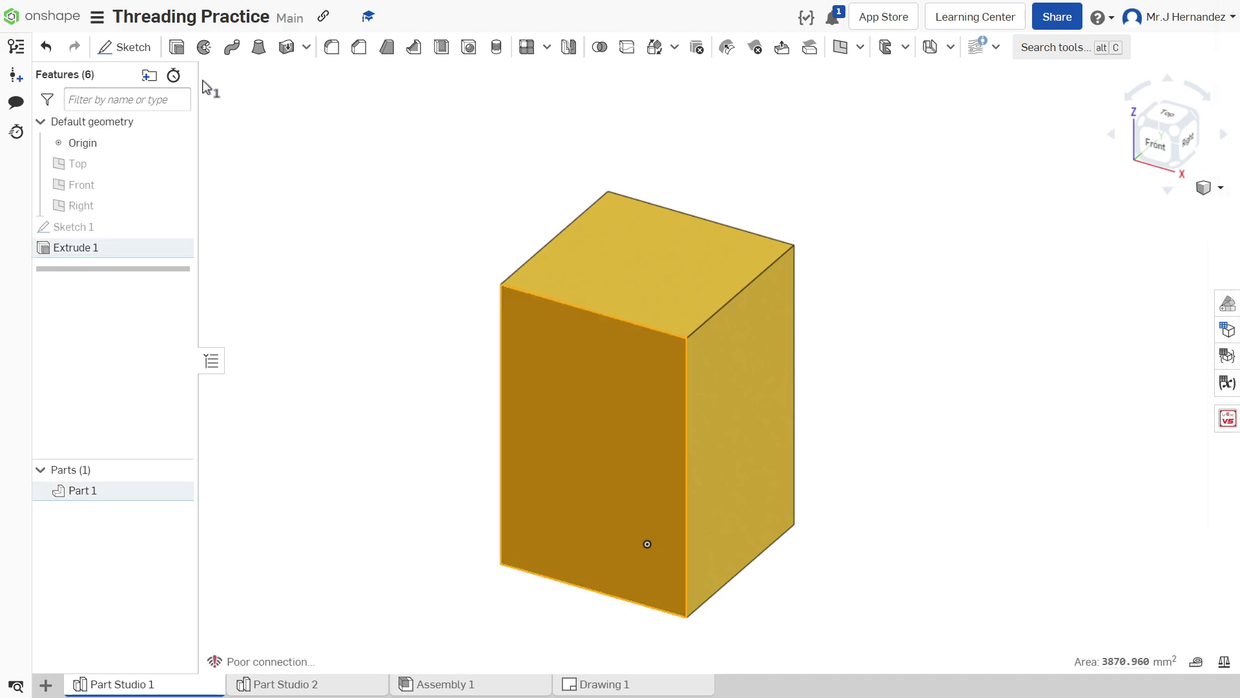
left_click(610, 440)
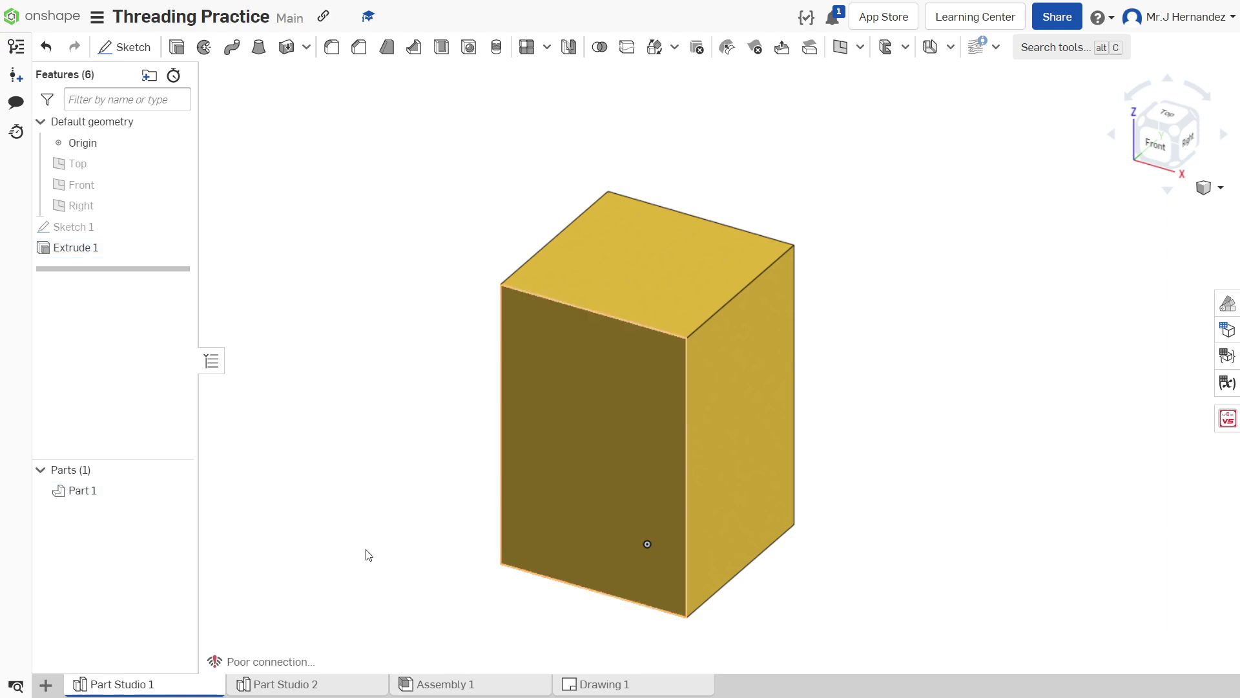
key("shift+s")
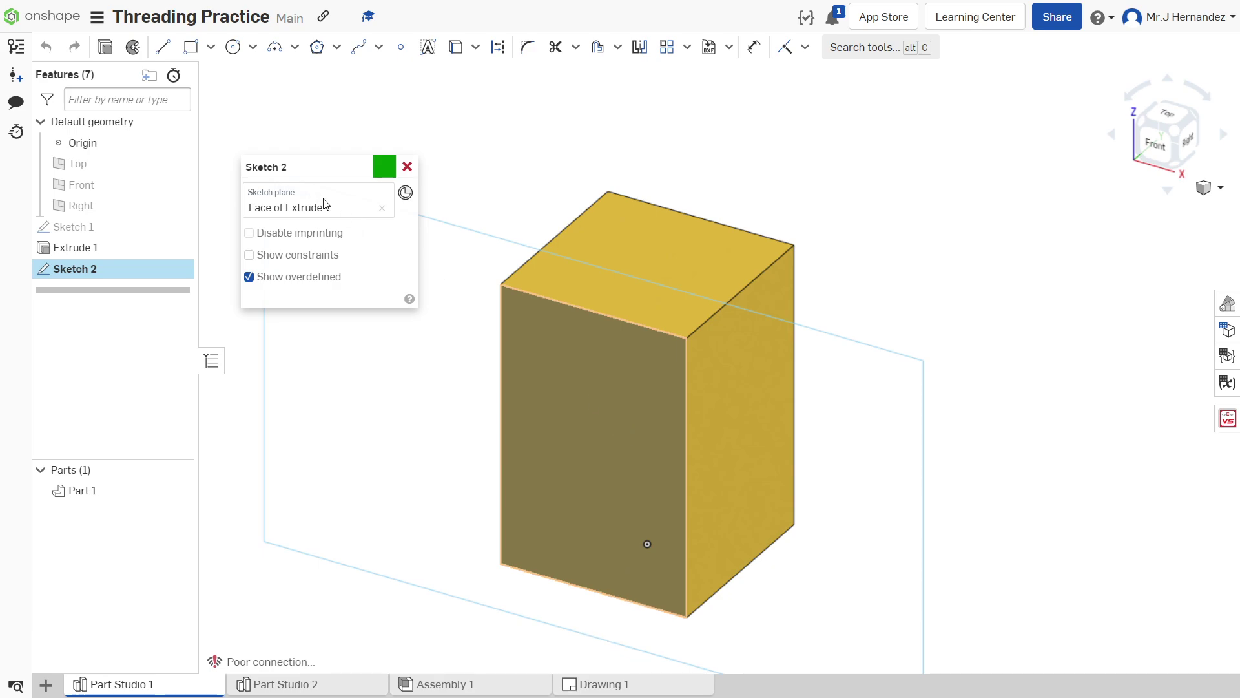
left_click(401, 50)
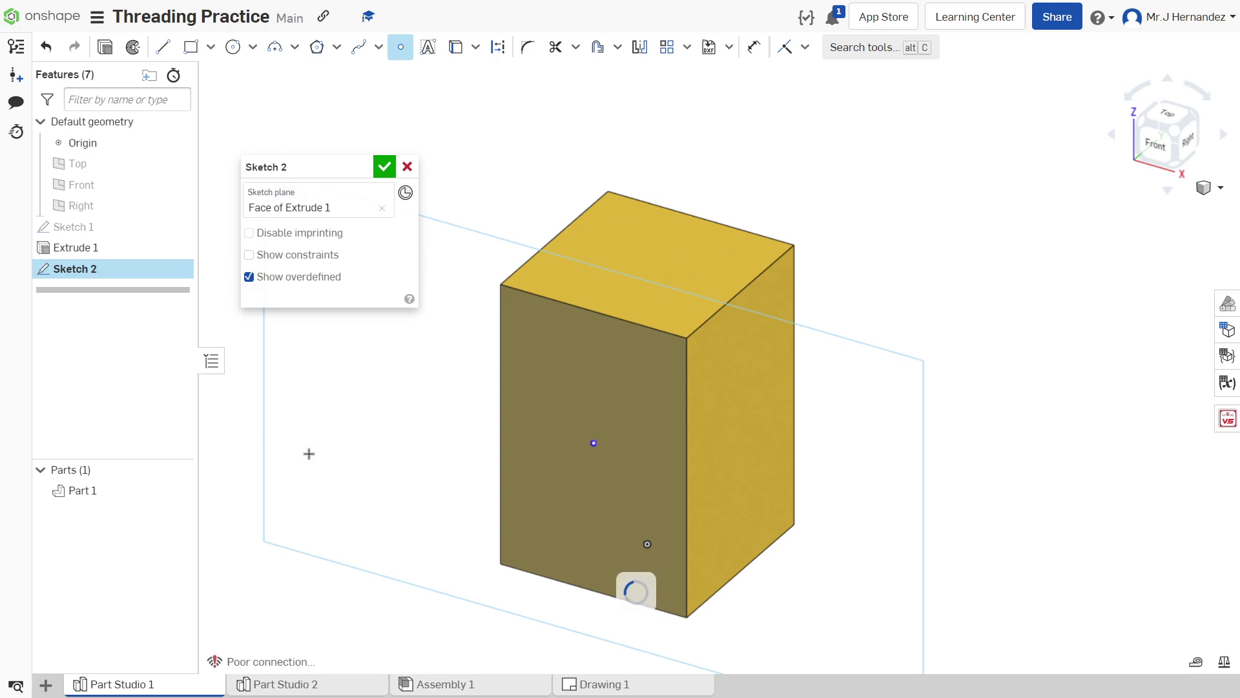
left_click(384, 168)
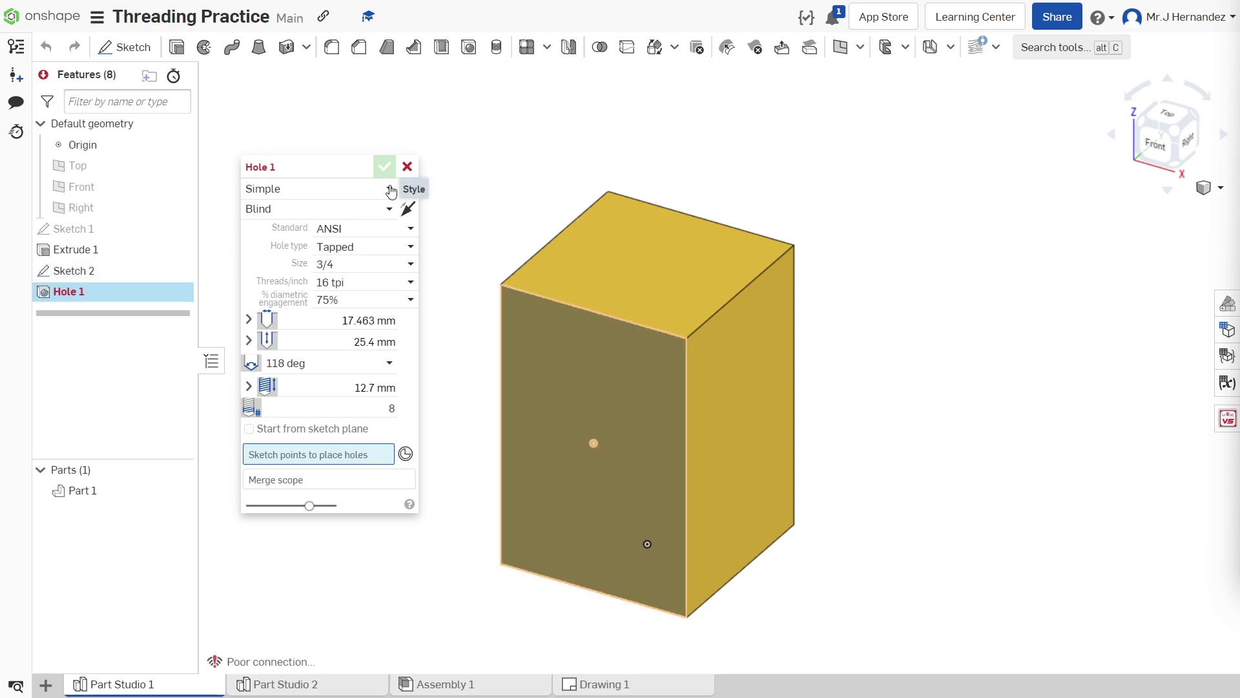
- Set the hole style to Counterbore and place the hole at the sketch point on the block's front face
left_click(390, 188)
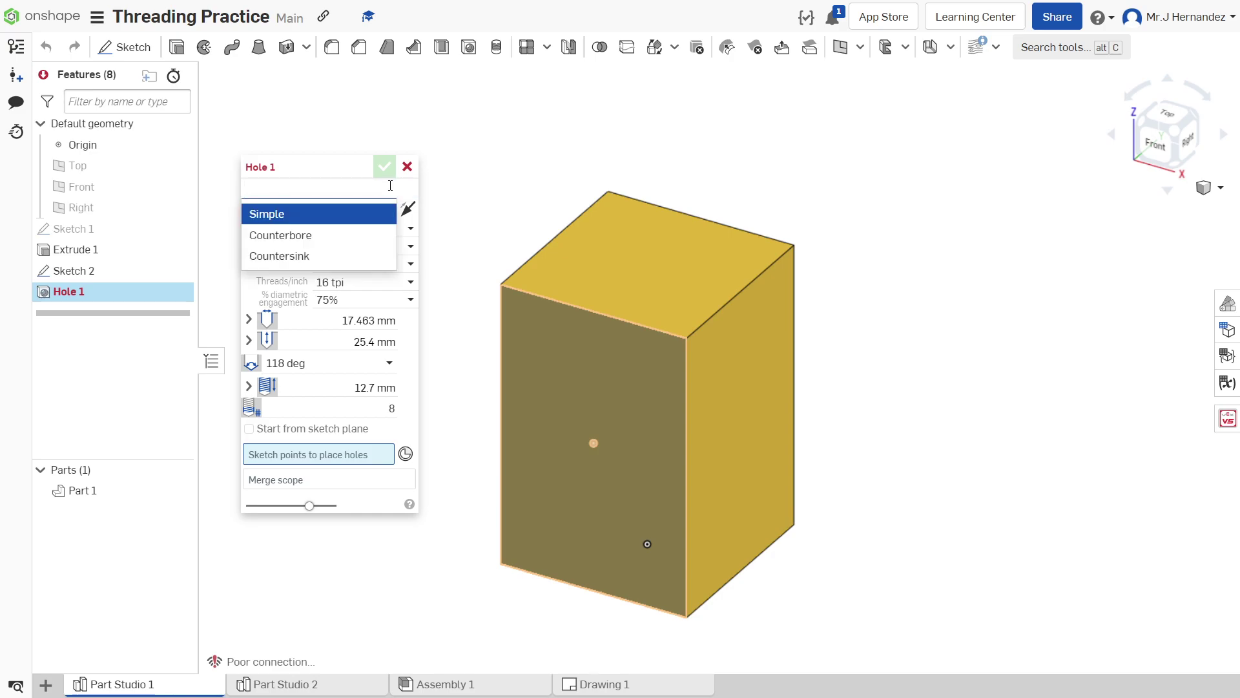
left_click(313, 238)
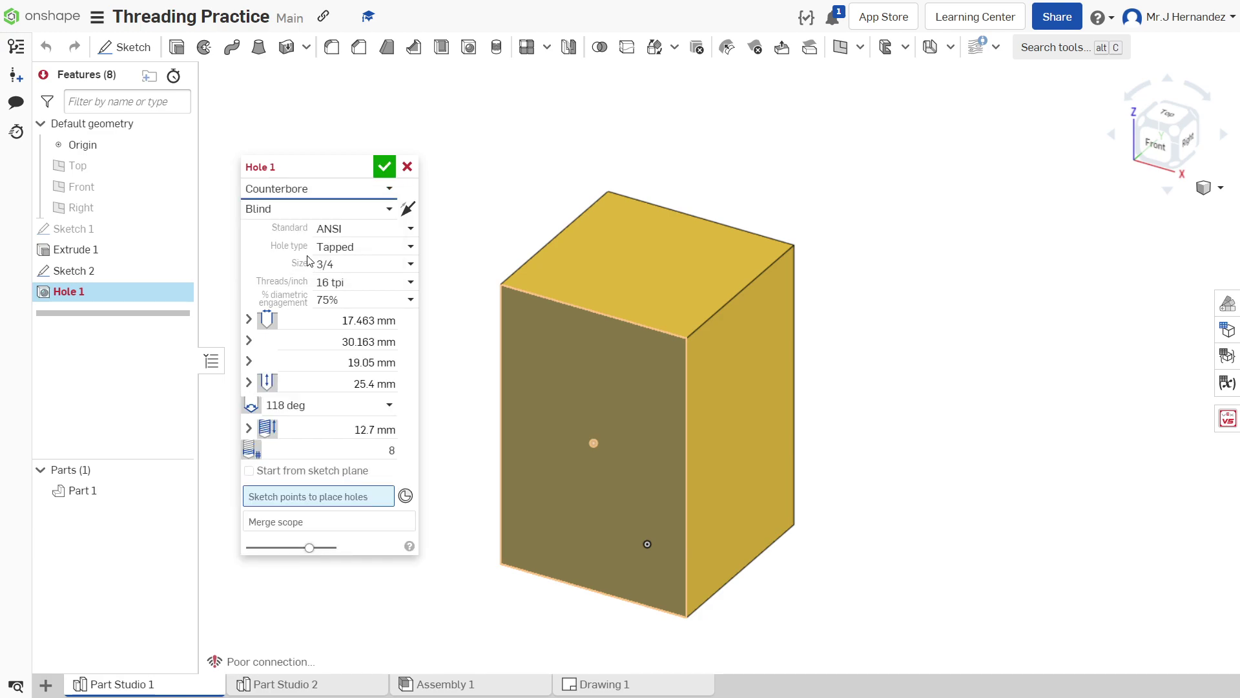
left_click(594, 443)
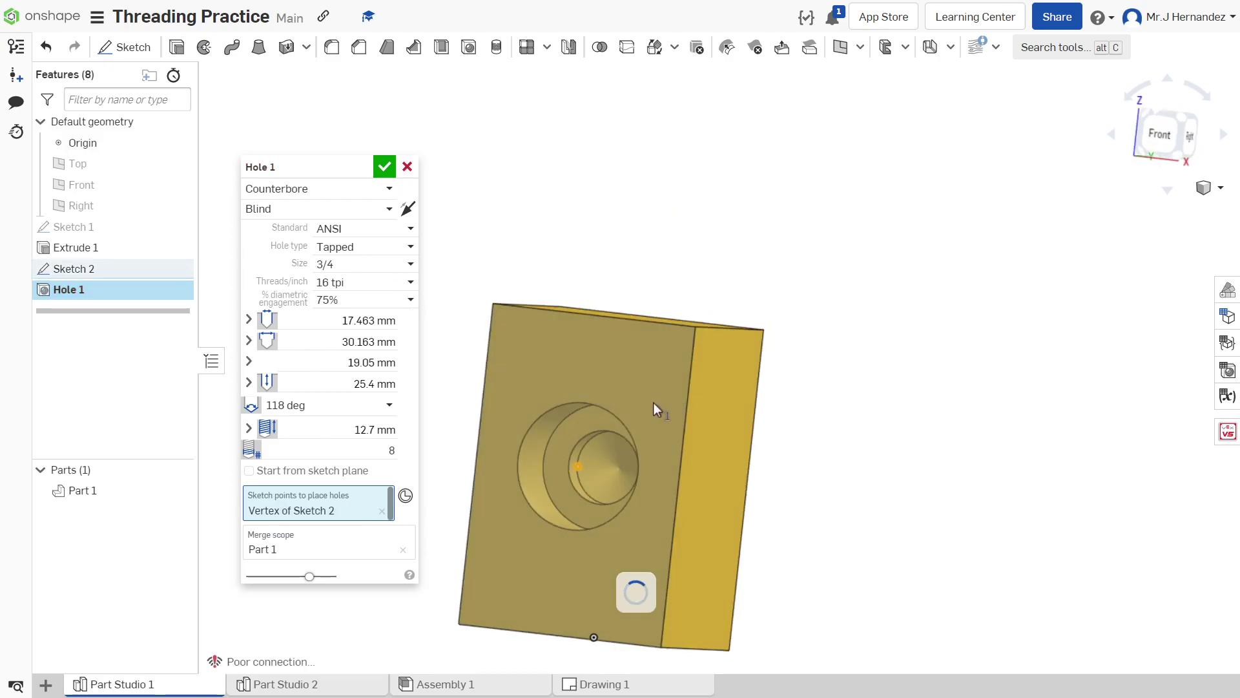
right_click_drag(654, 402, 633, 405)
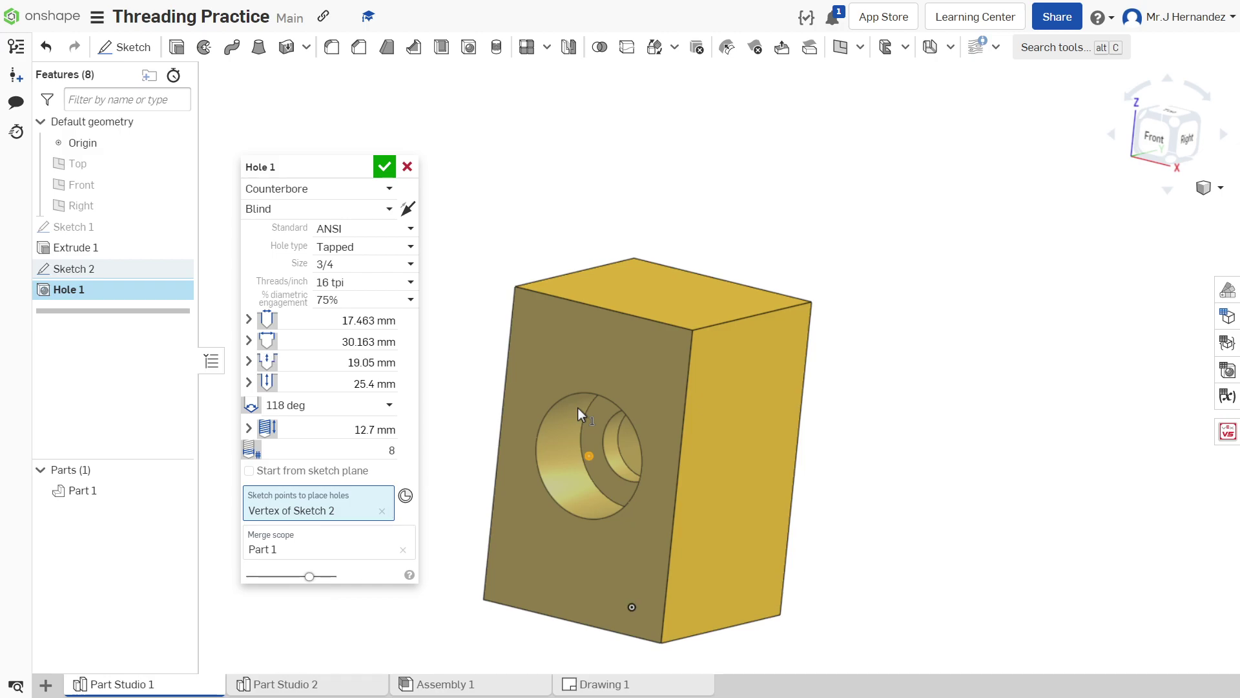
- Try the Countersink style on the hole, and set its style to Simple
left_click(391, 192)
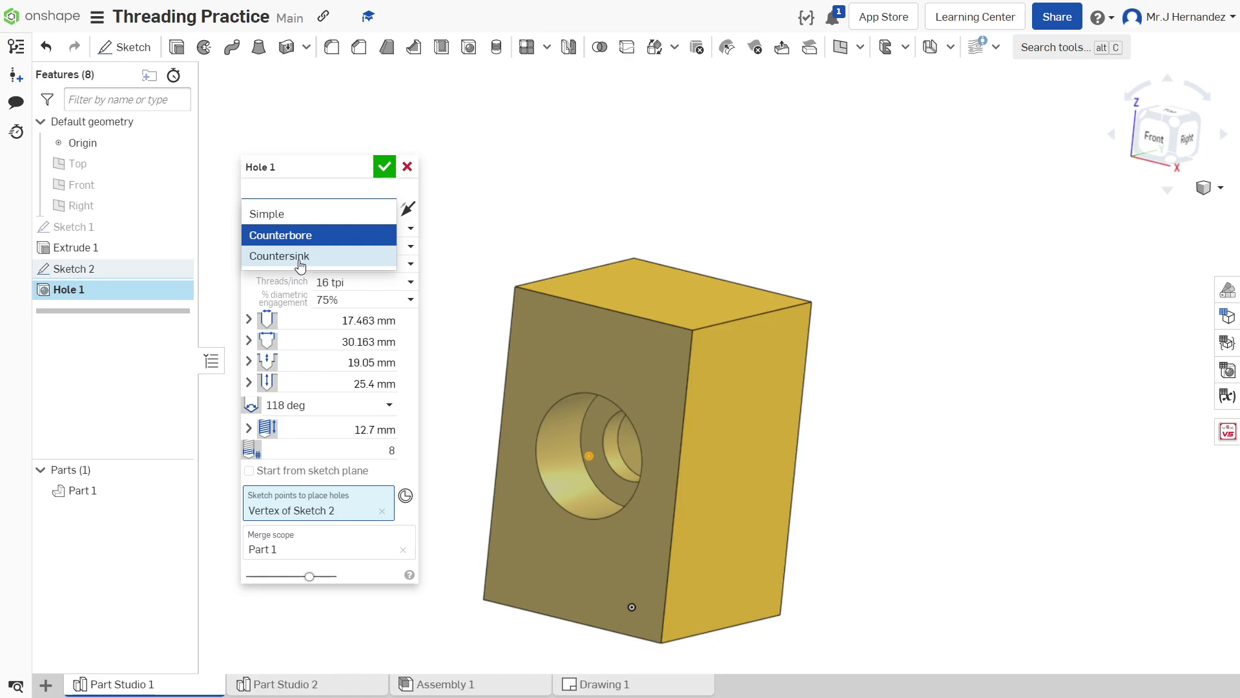
left_click(301, 258)
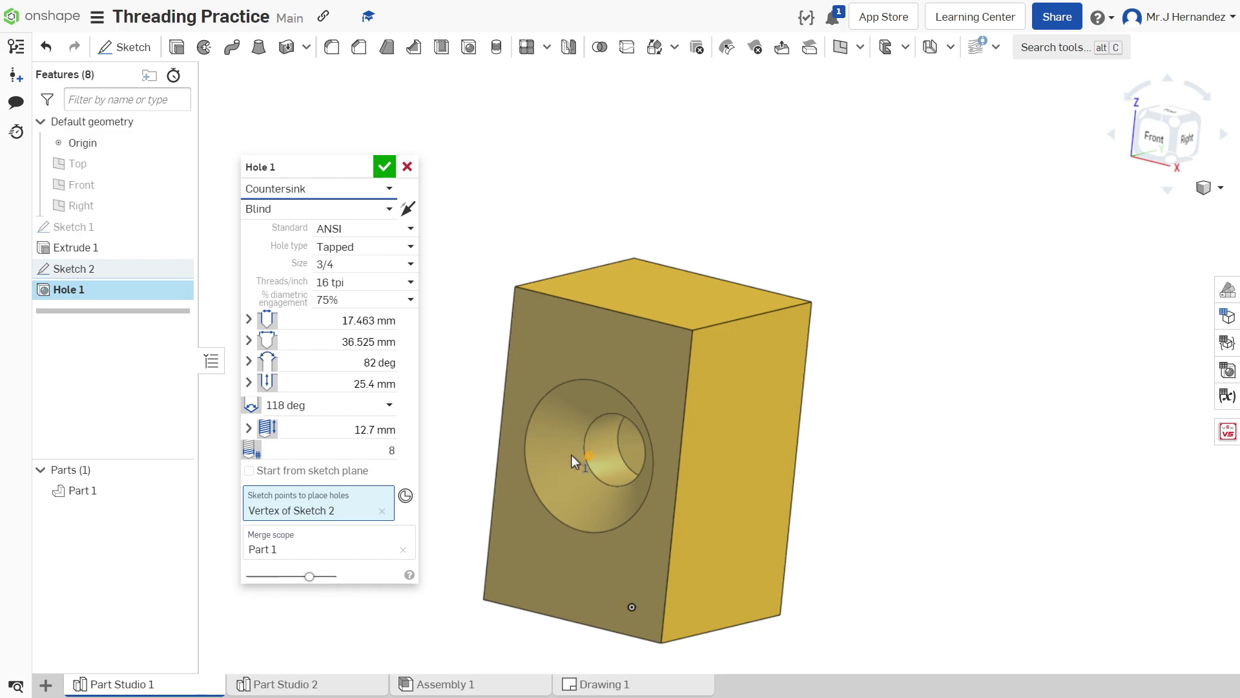
left_click(385, 194)
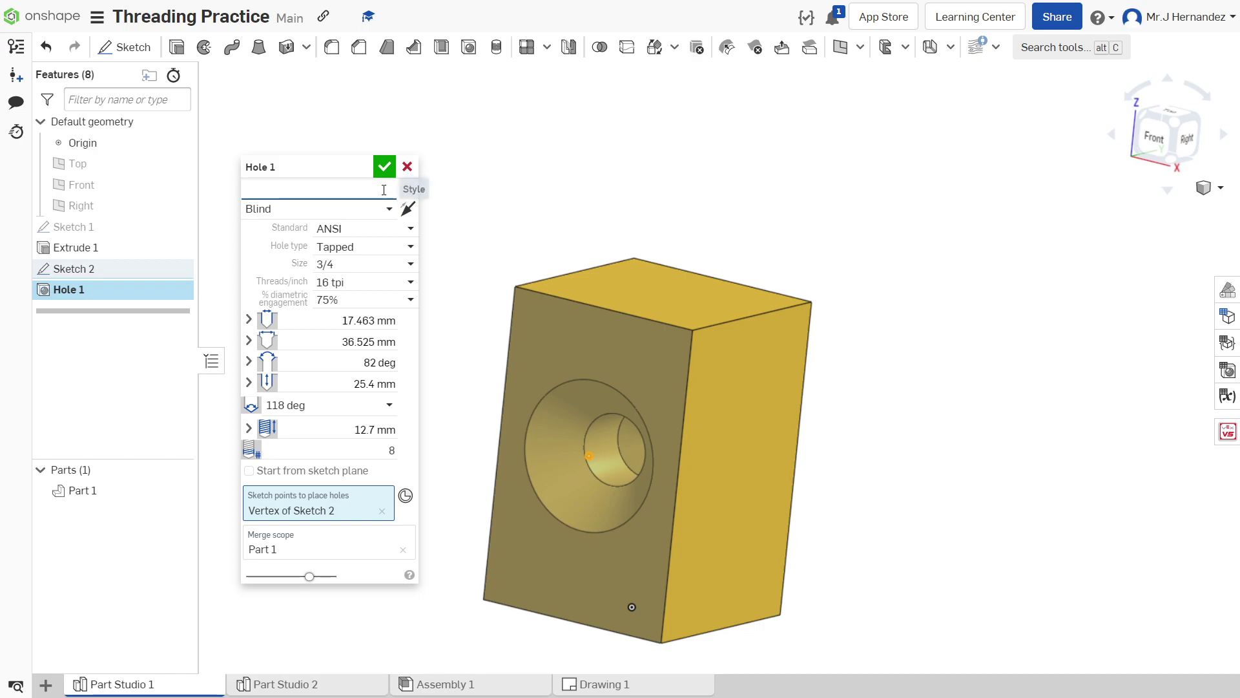
double_click(334, 231)
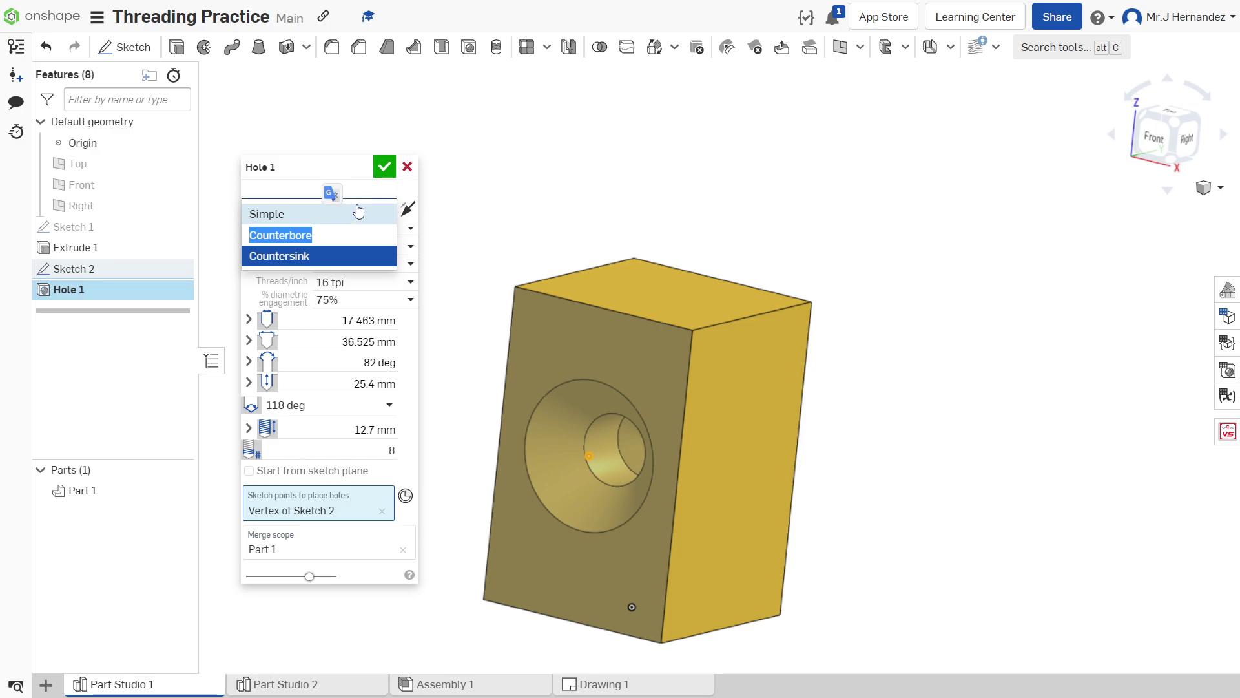
left_click(359, 214)
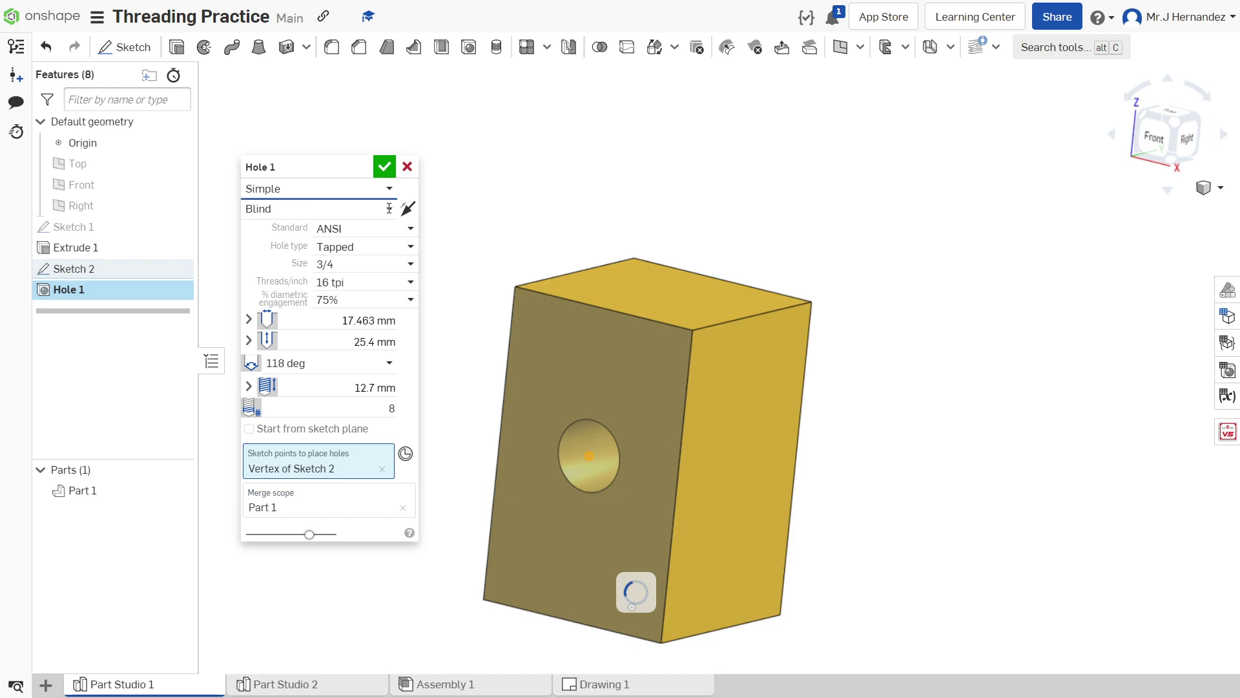
- Review the hole's termination, standard and type options, keeping Blind, ANSI and Tapped
left_click(392, 210)
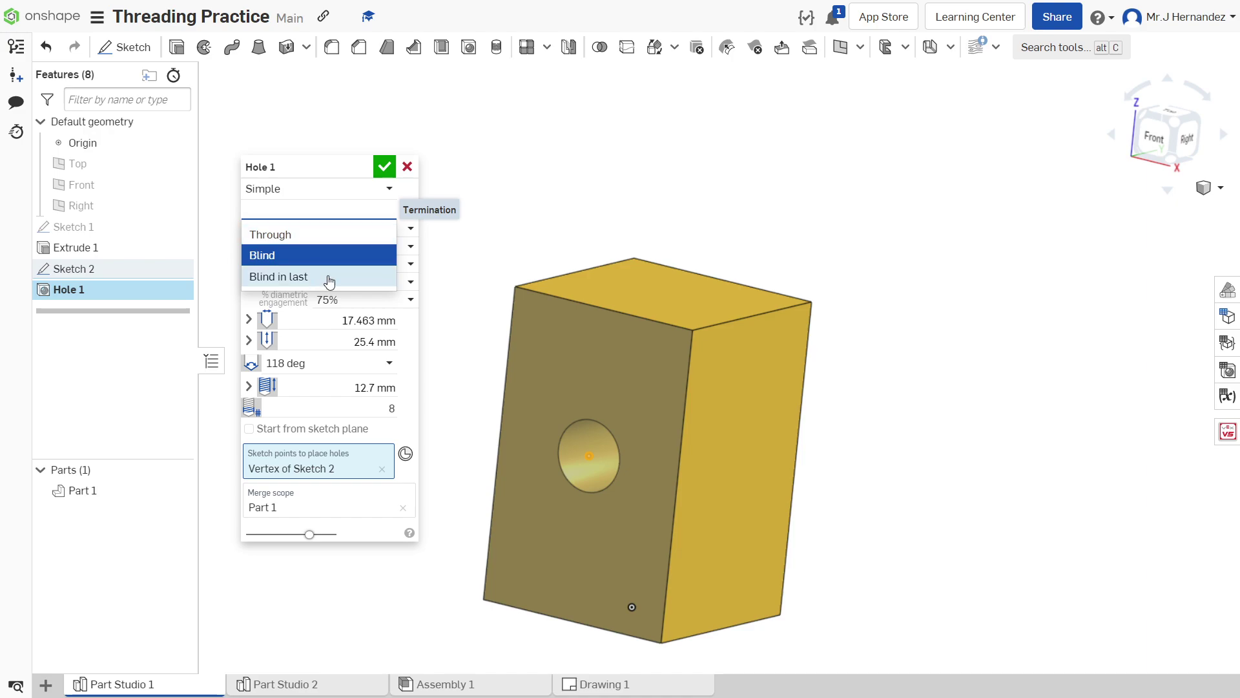
left_click(522, 238)
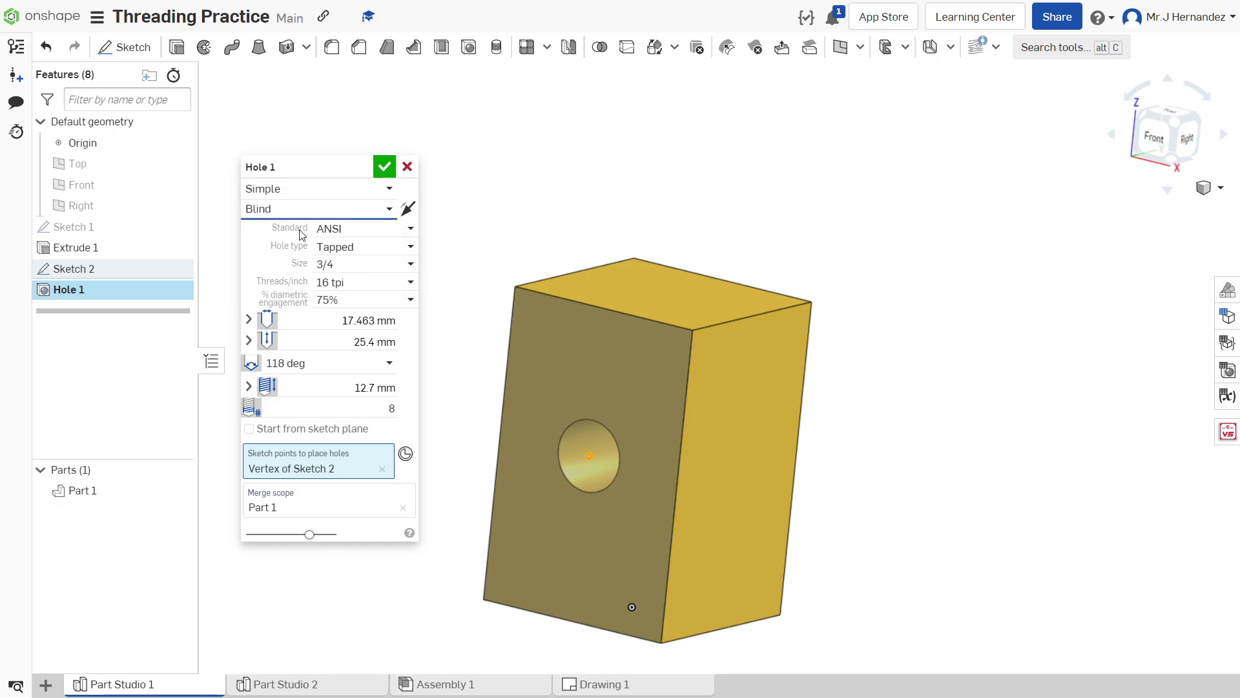
left_click(411, 228)
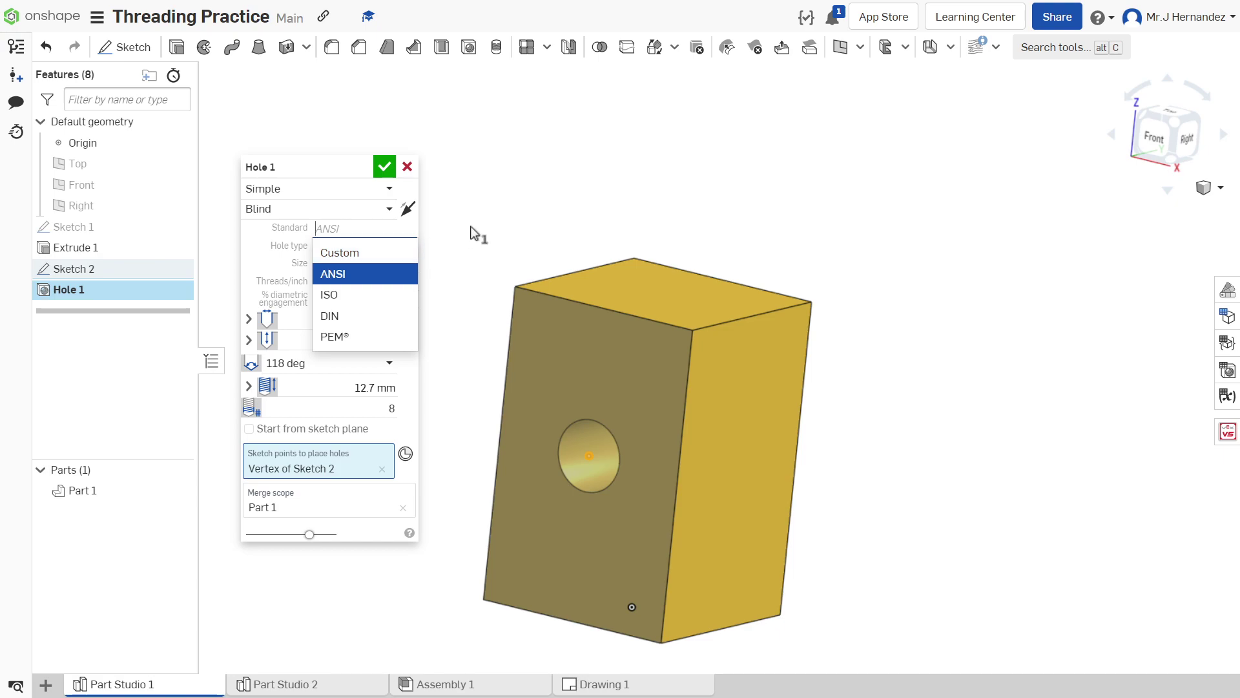
left_click(340, 274)
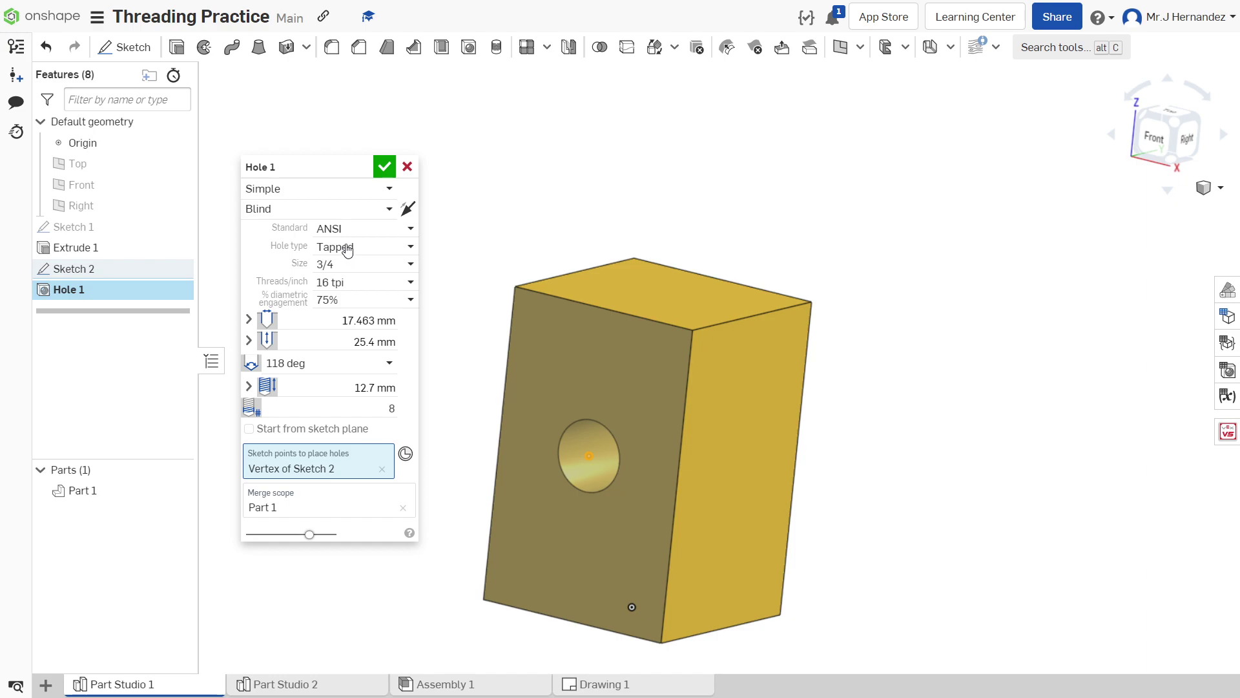
left_click(347, 249)
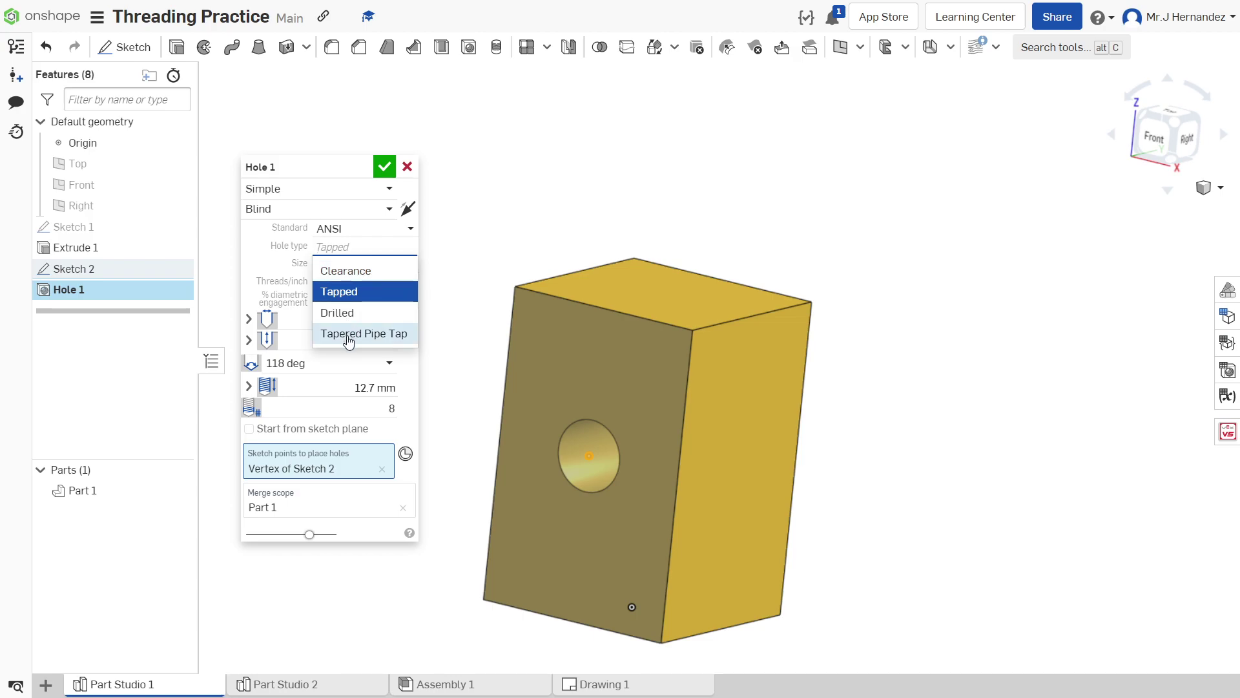
left_click(370, 296)
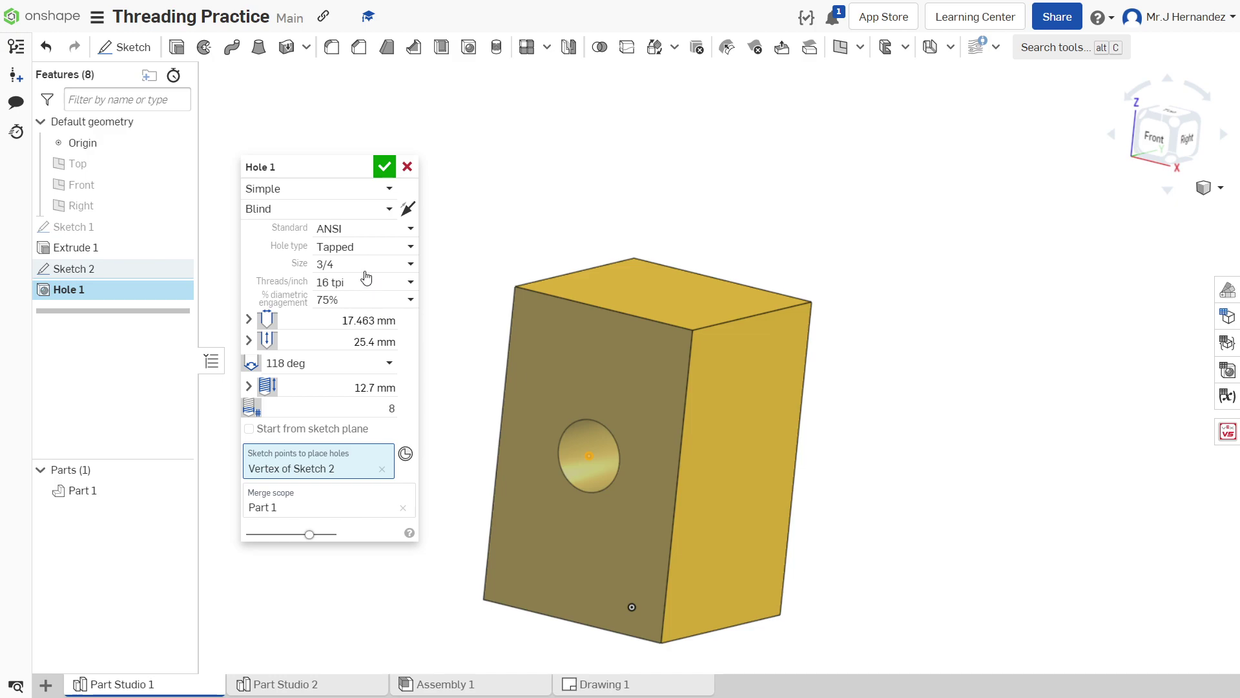
- Set the tapped hole's size to 5/16 with 18 threads per inch
left_click(367, 269)
scroll(382, 362, "down", 5)
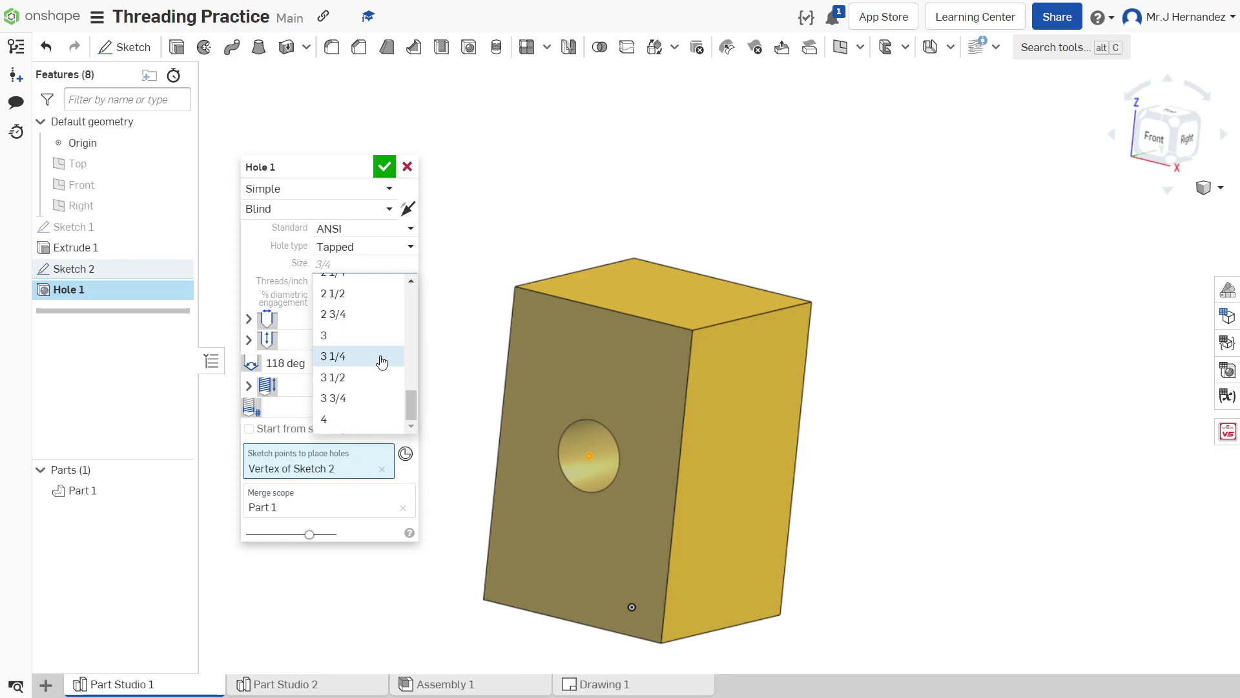
scroll(381, 361, "up", 5)
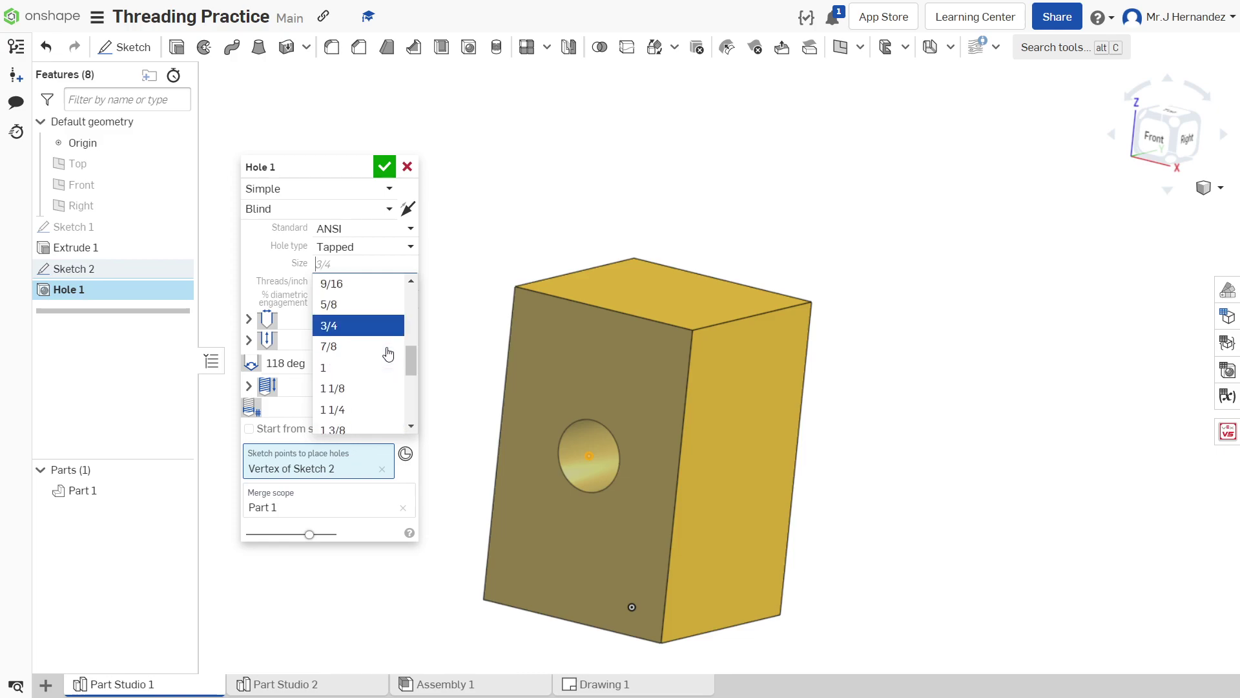
scroll(388, 353, "up", 3)
scroll(388, 352, "down", 3)
scroll(390, 350, "up", 4)
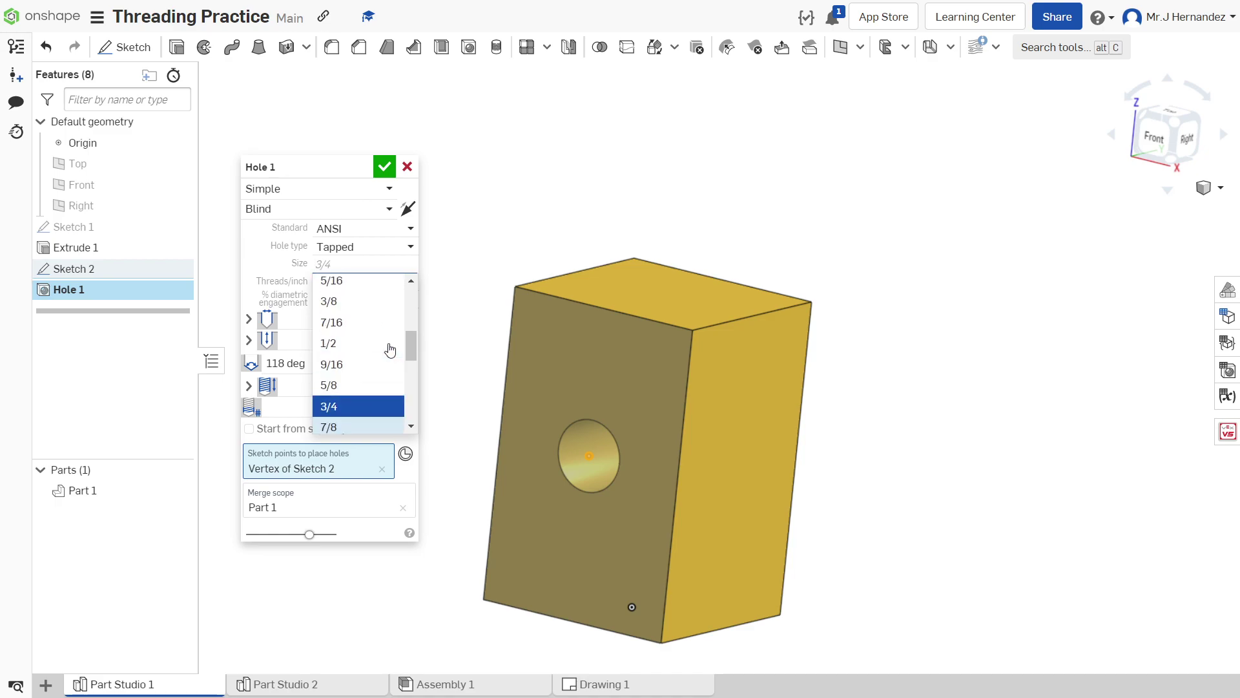
left_click(342, 285)
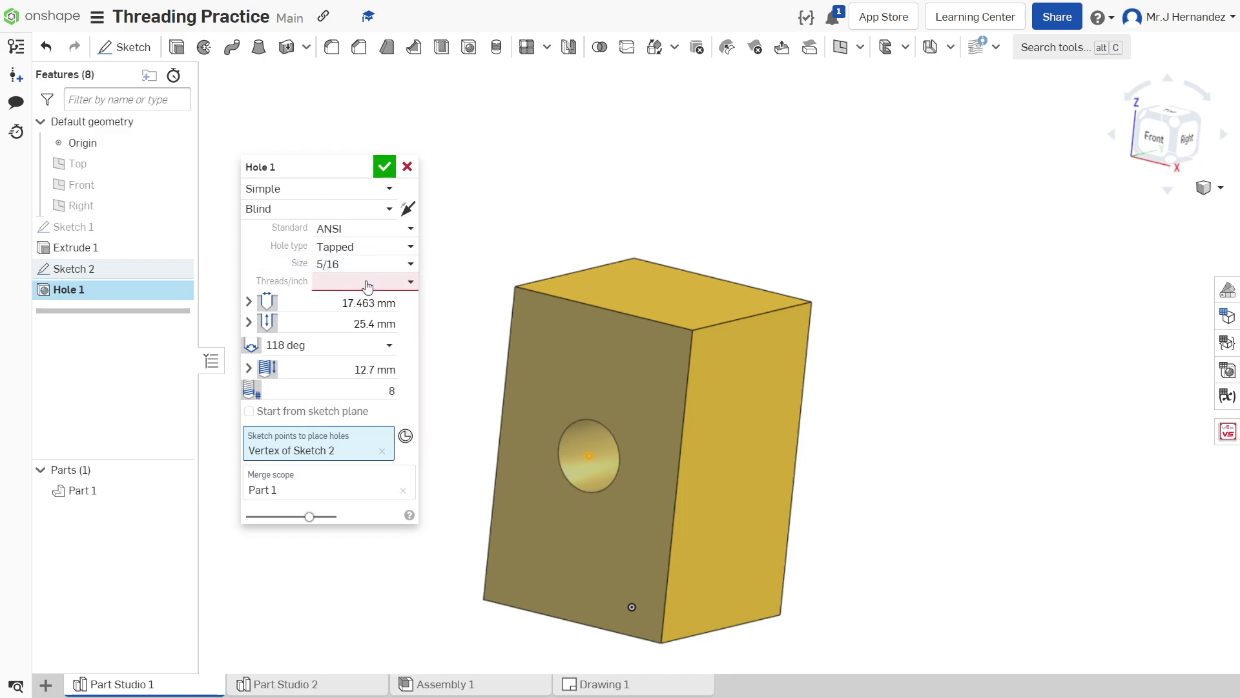
left_click(408, 282)
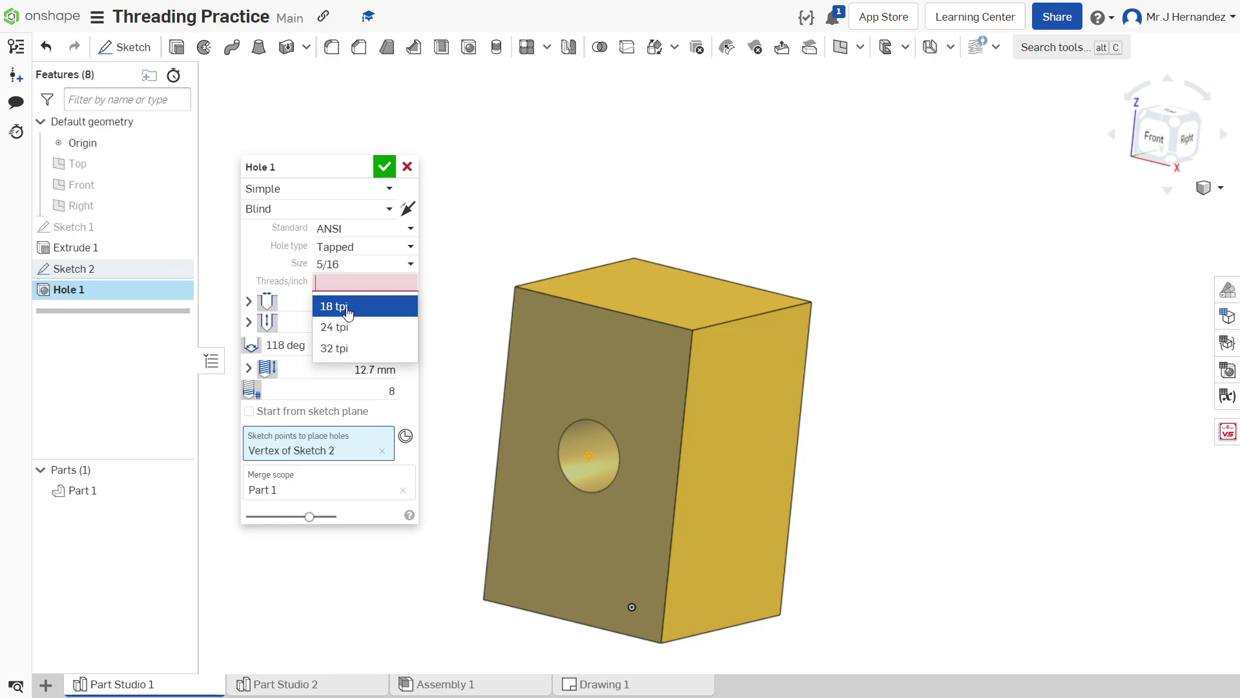
left_click(347, 314)
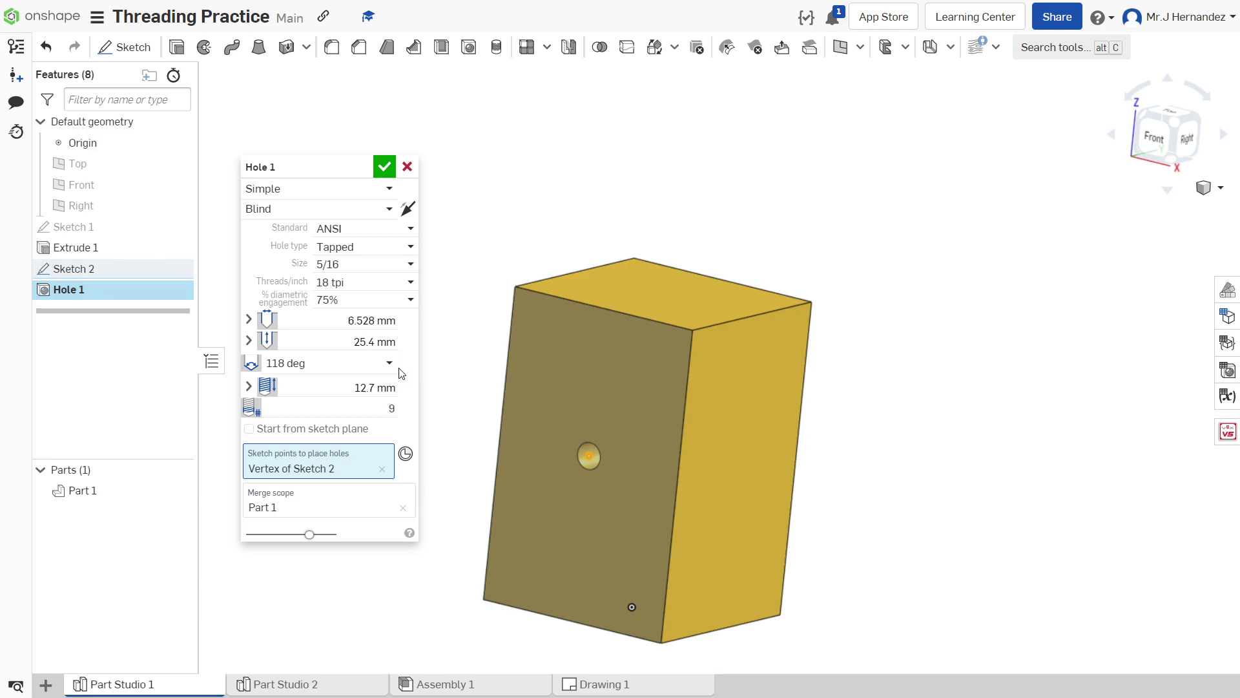
- Keep the hole's tip angle at 118 deg, make it start from the sketch plane, and finish the hole
right_click_drag(546, 426, 575, 420)
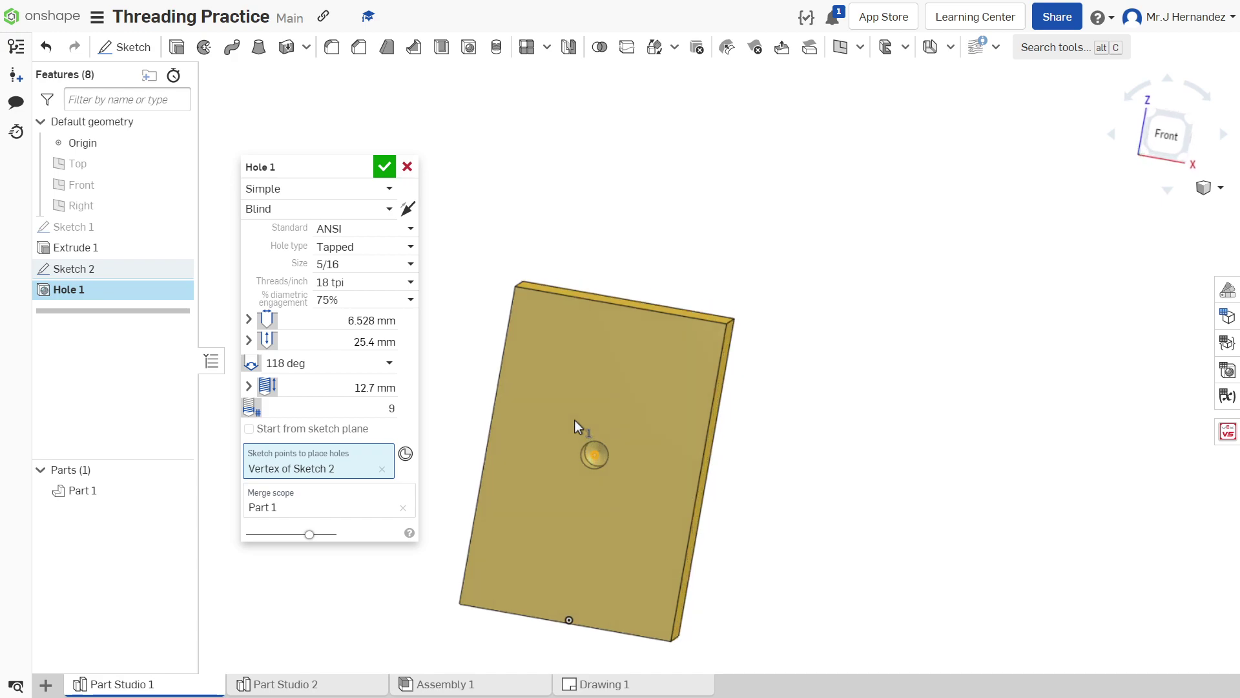
scroll(581, 459, "up", 6)
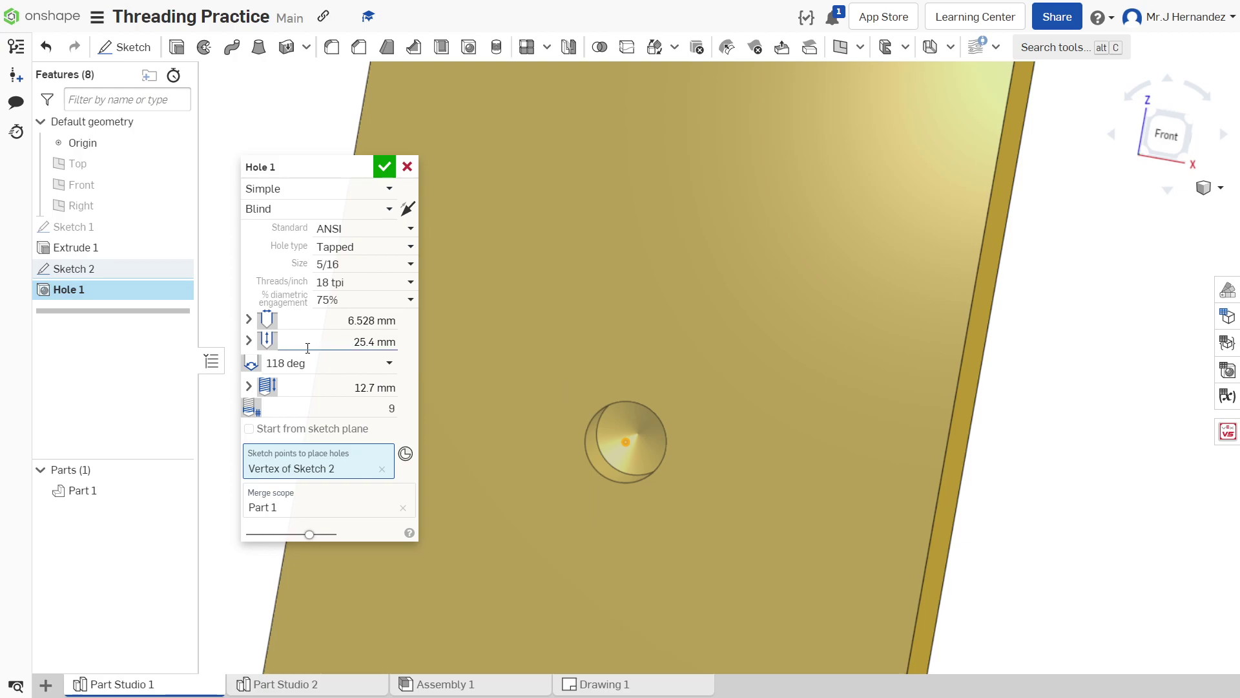
left_click(389, 368)
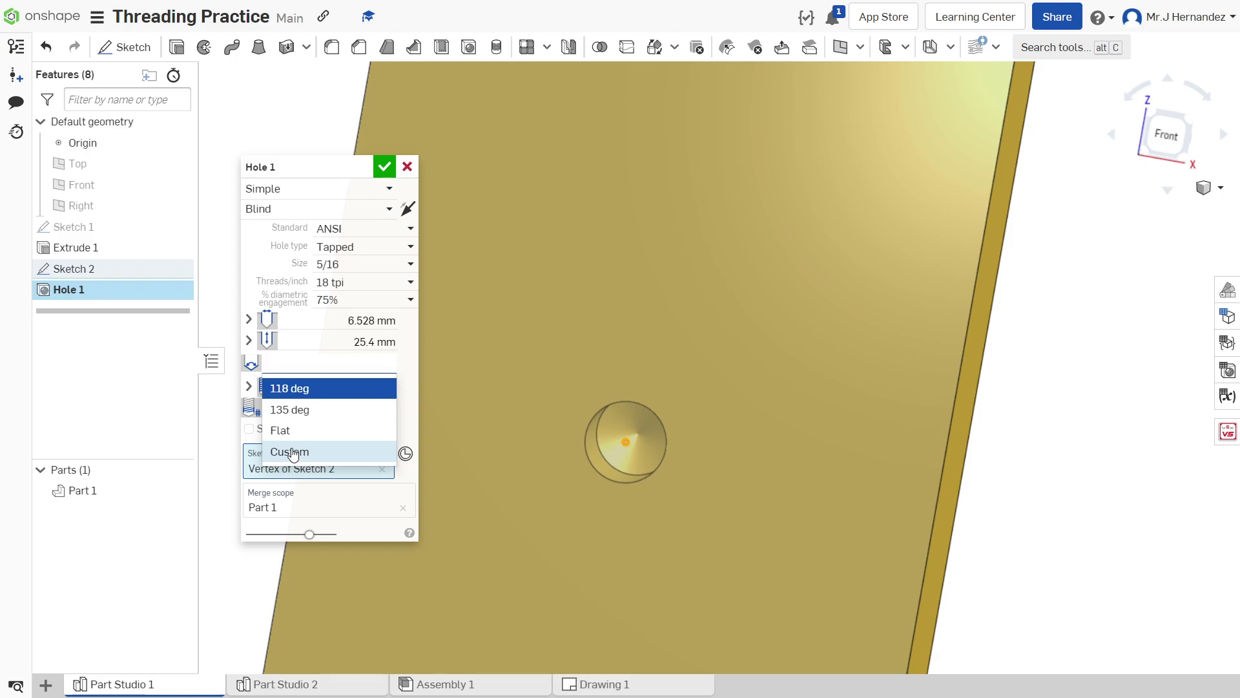
left_click(316, 387)
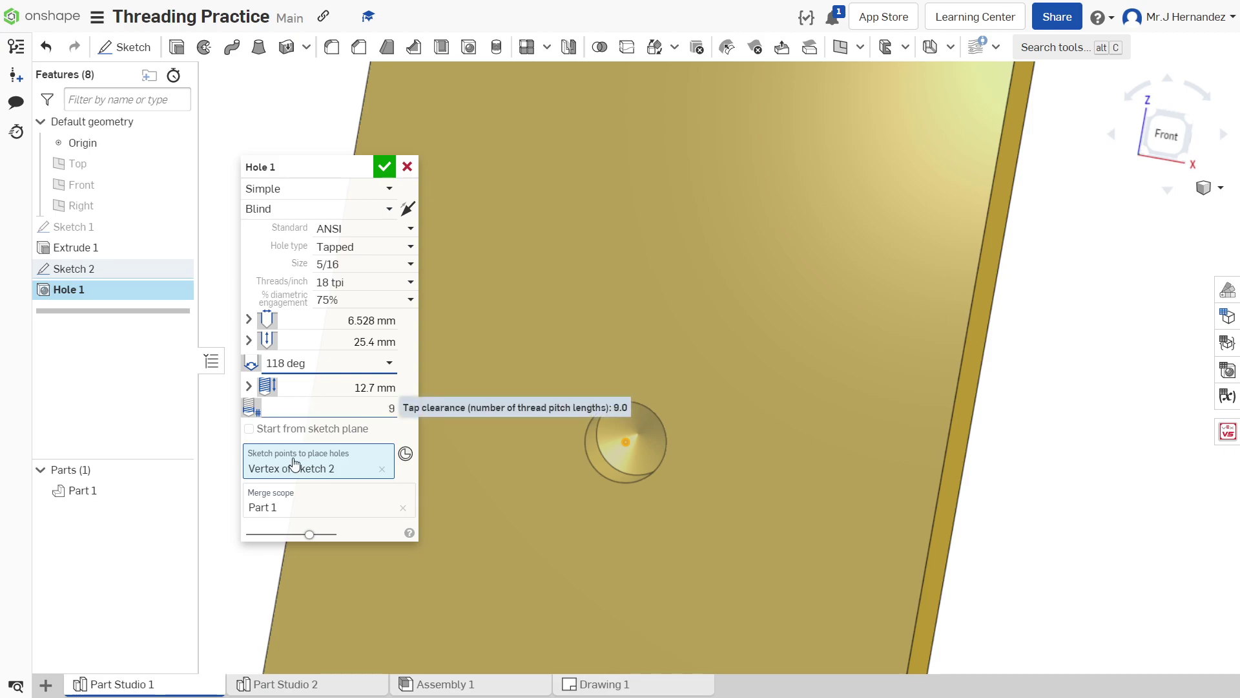
left_click(250, 430)
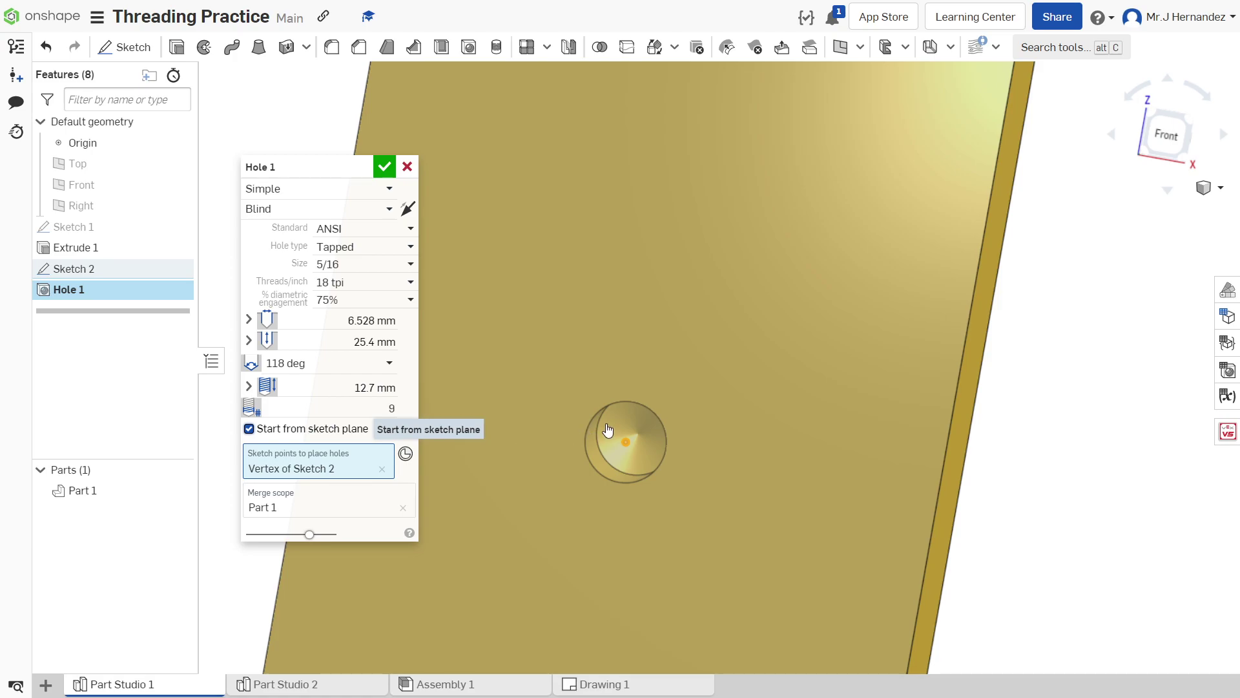
left_click(385, 168)
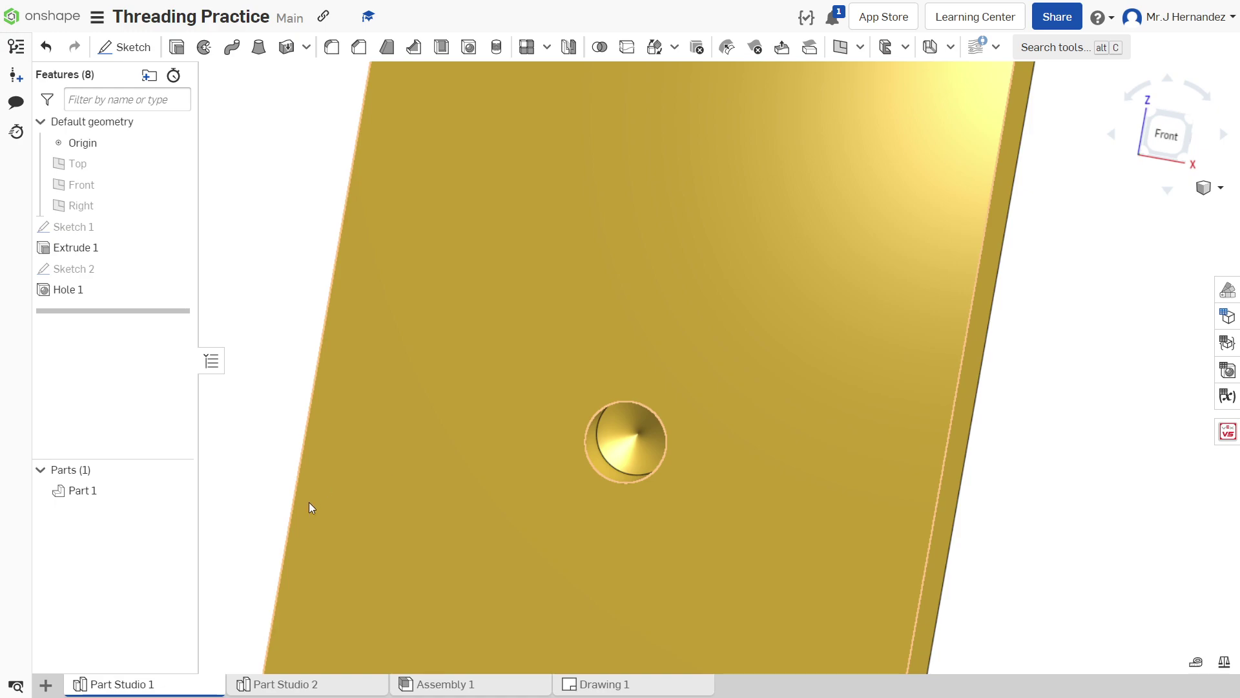
- Switch to Part Studio 2 and start an External thread on the rod's top circular edge, using the ANSI standard
mouse_move(307, 693)
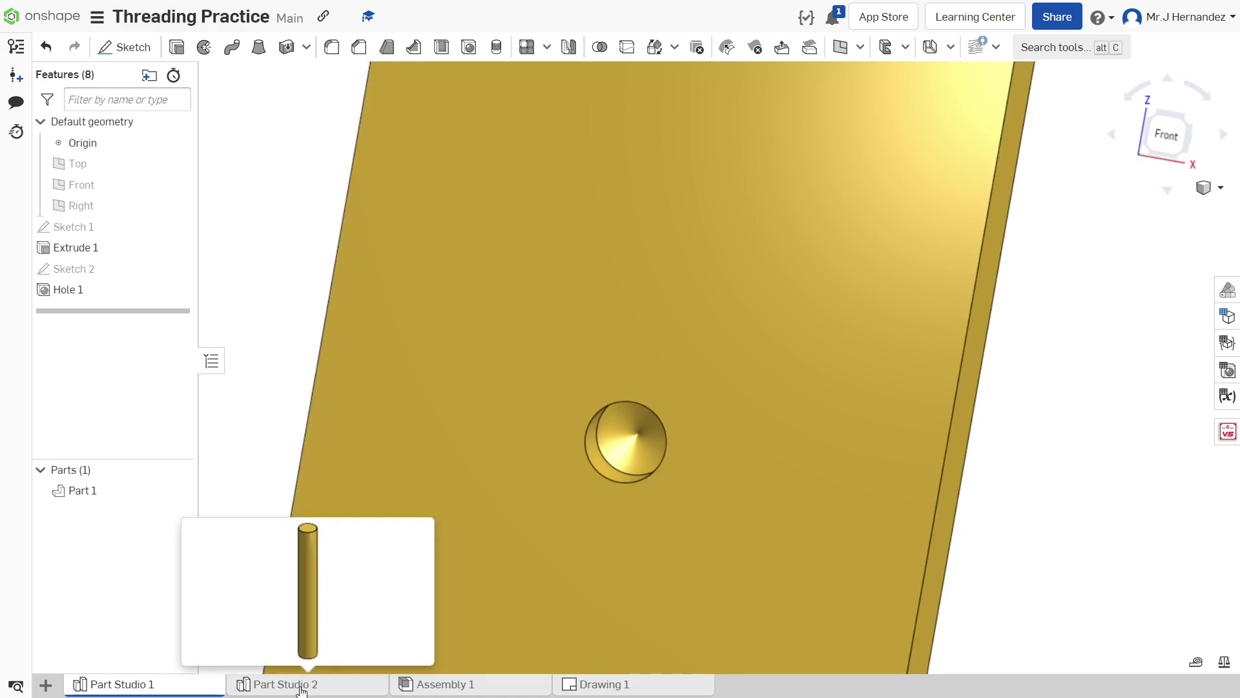
left_click(300, 691)
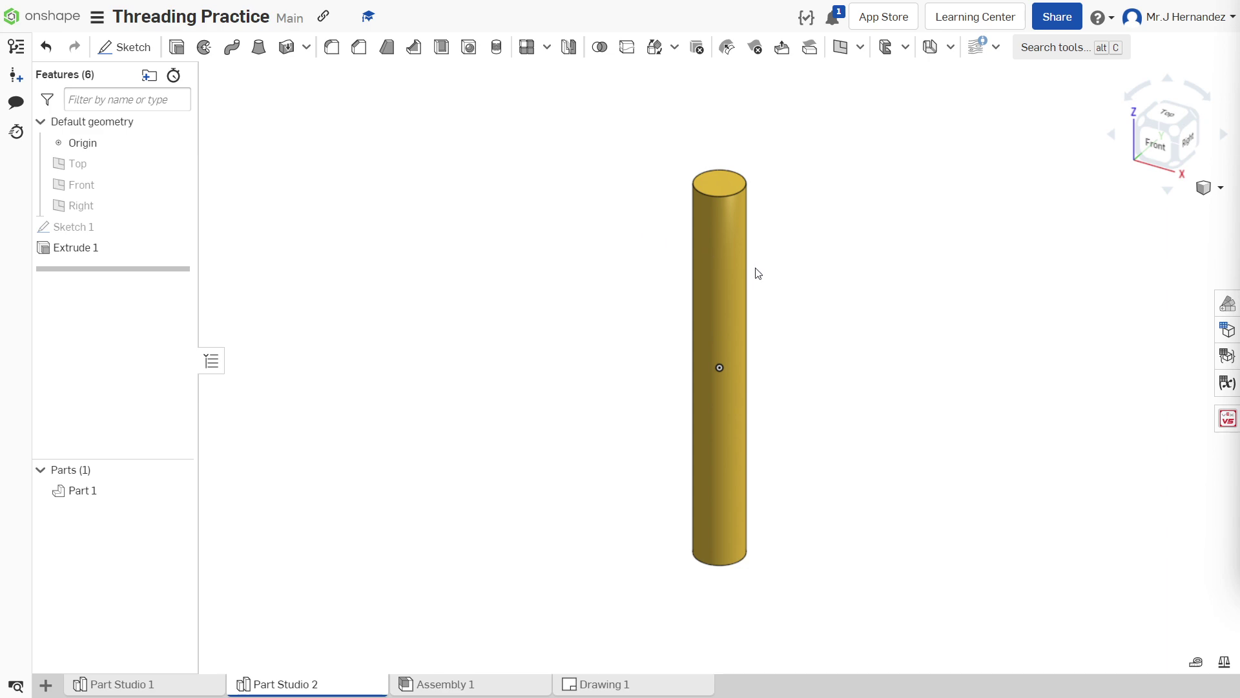
left_click(496, 49)
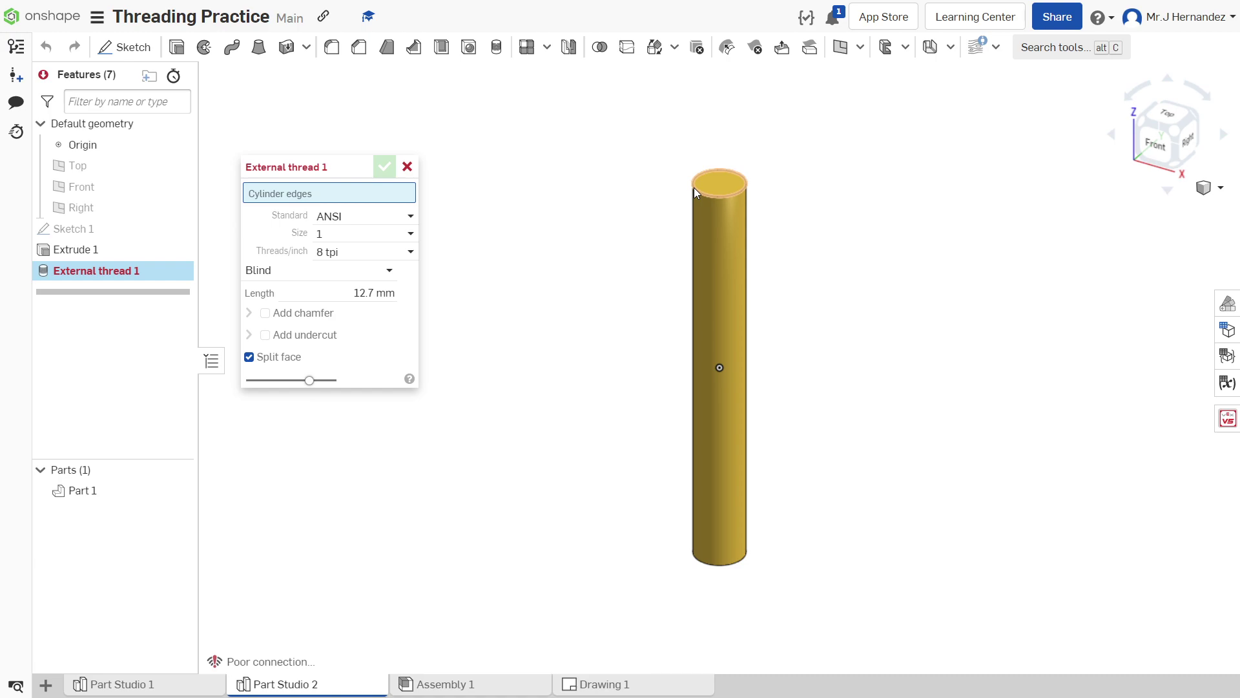
left_click(694, 188)
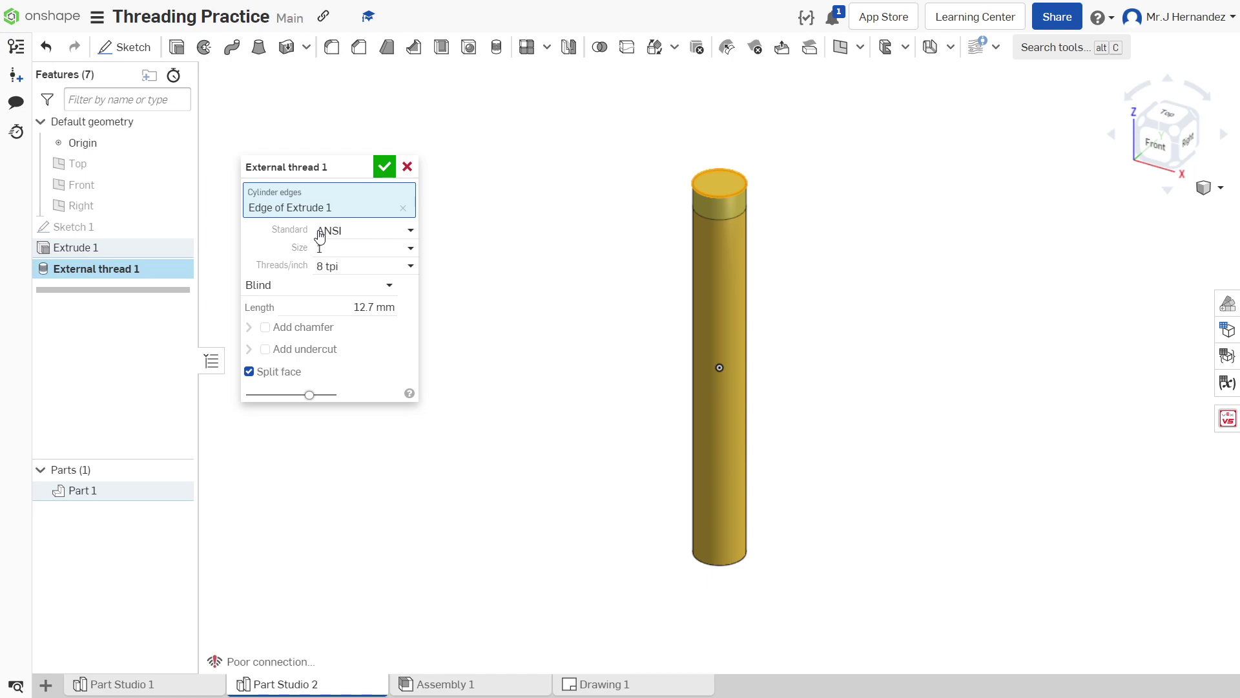
left_click(408, 232)
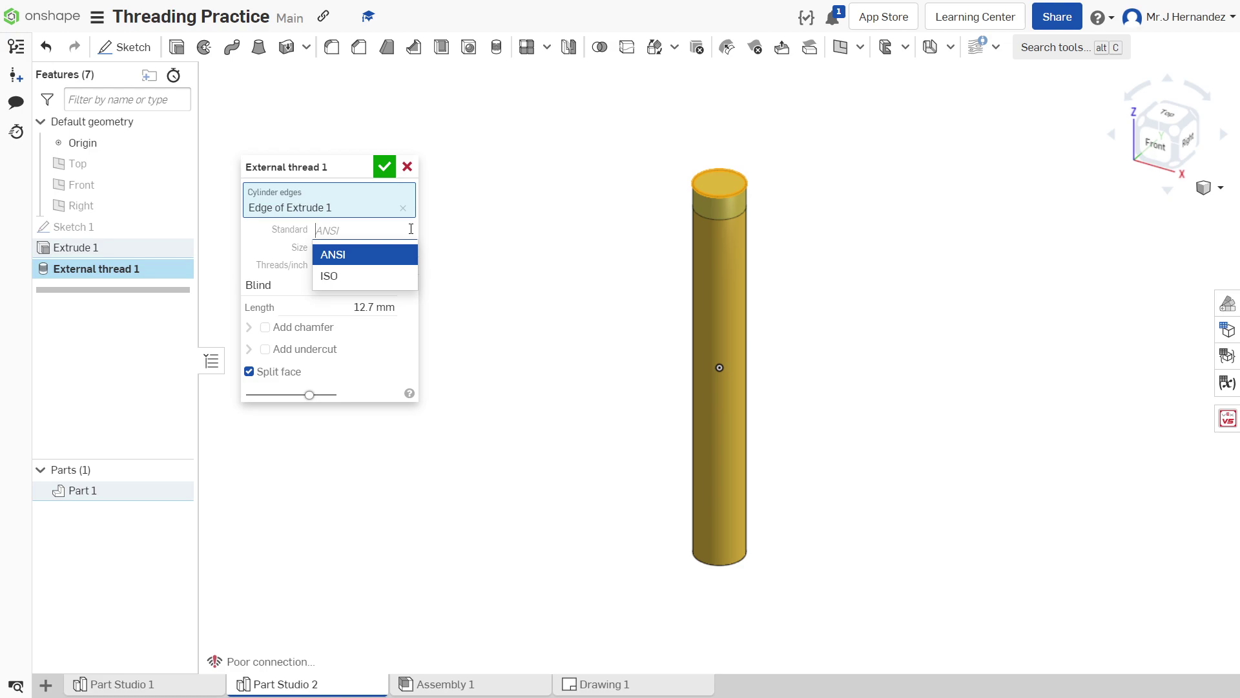
left_click(498, 222)
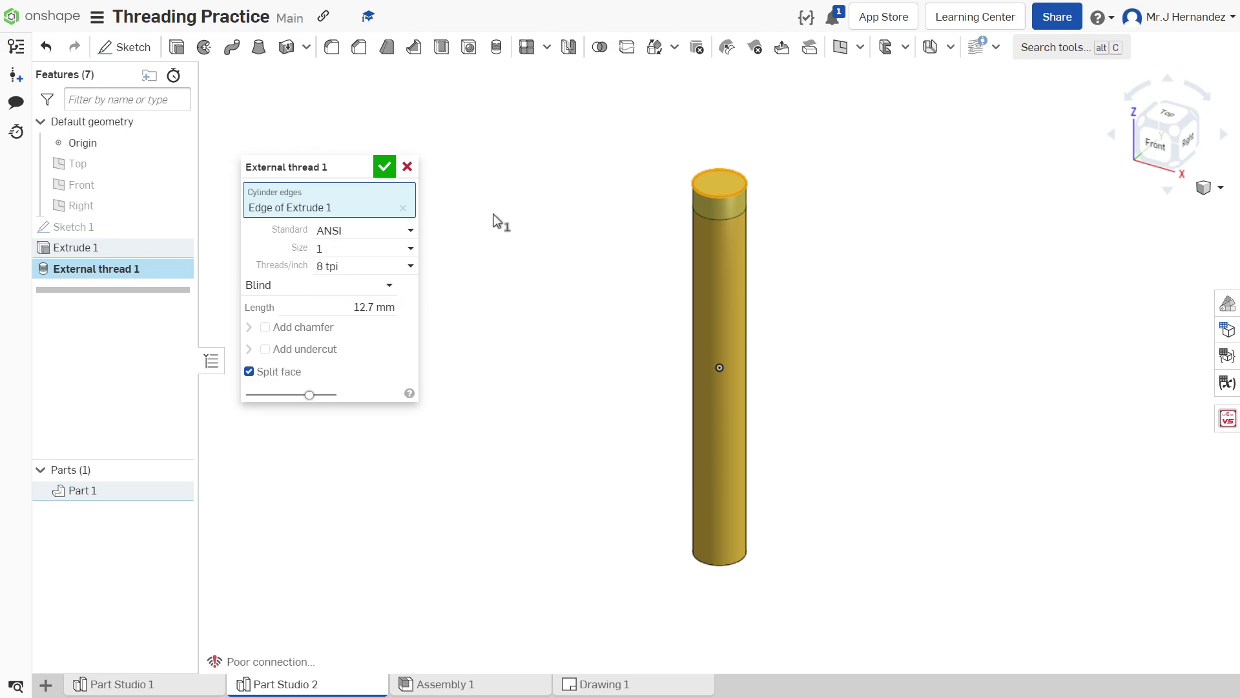
- Set the external thread's size to 3/4 with 16 threads per inch
left_click(365, 269)
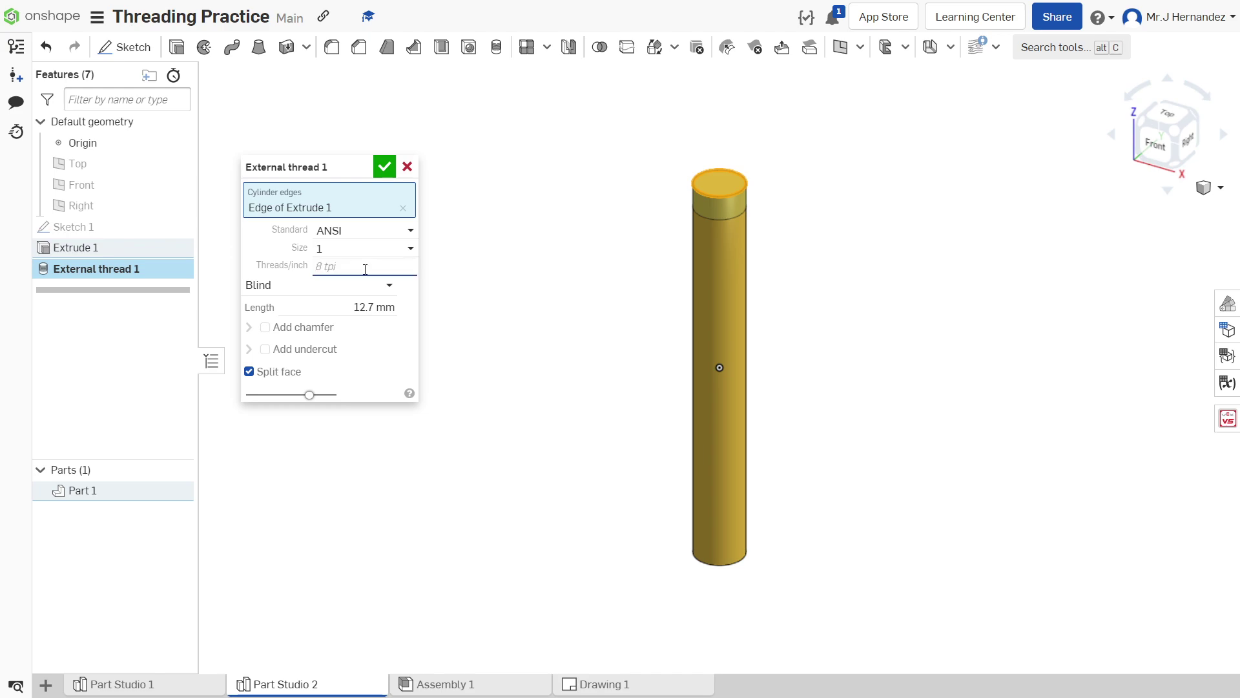
left_click(414, 256)
left_click(413, 251)
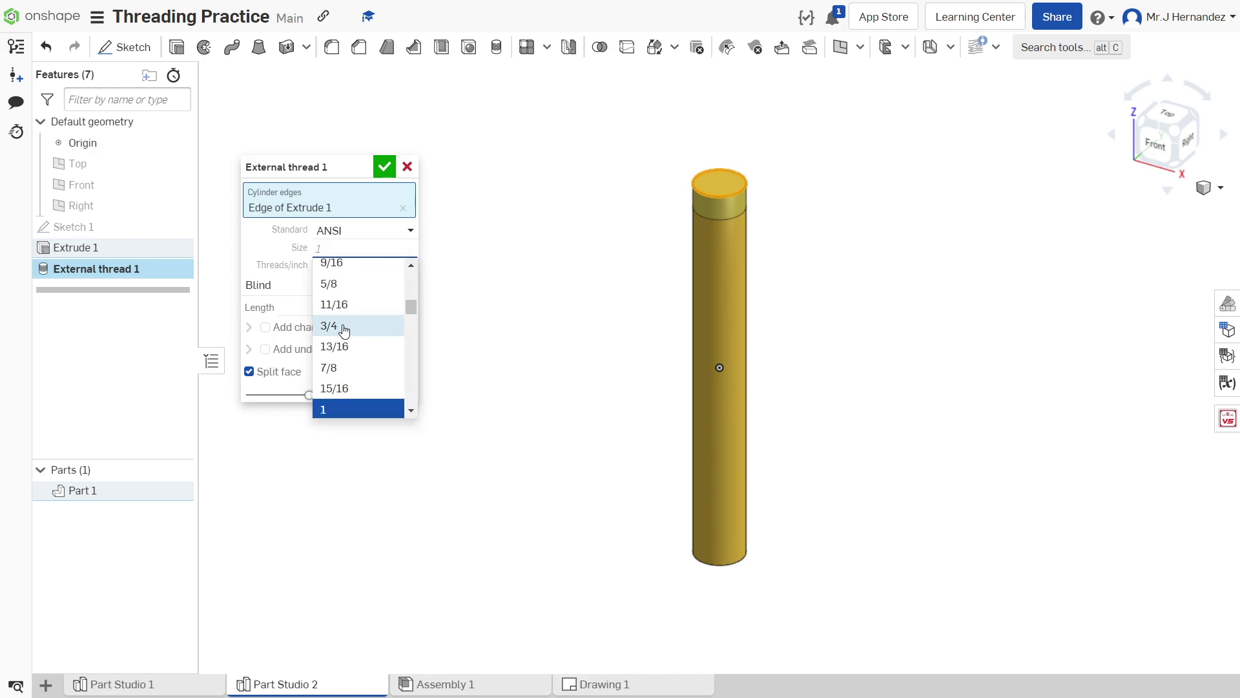
left_click(343, 330)
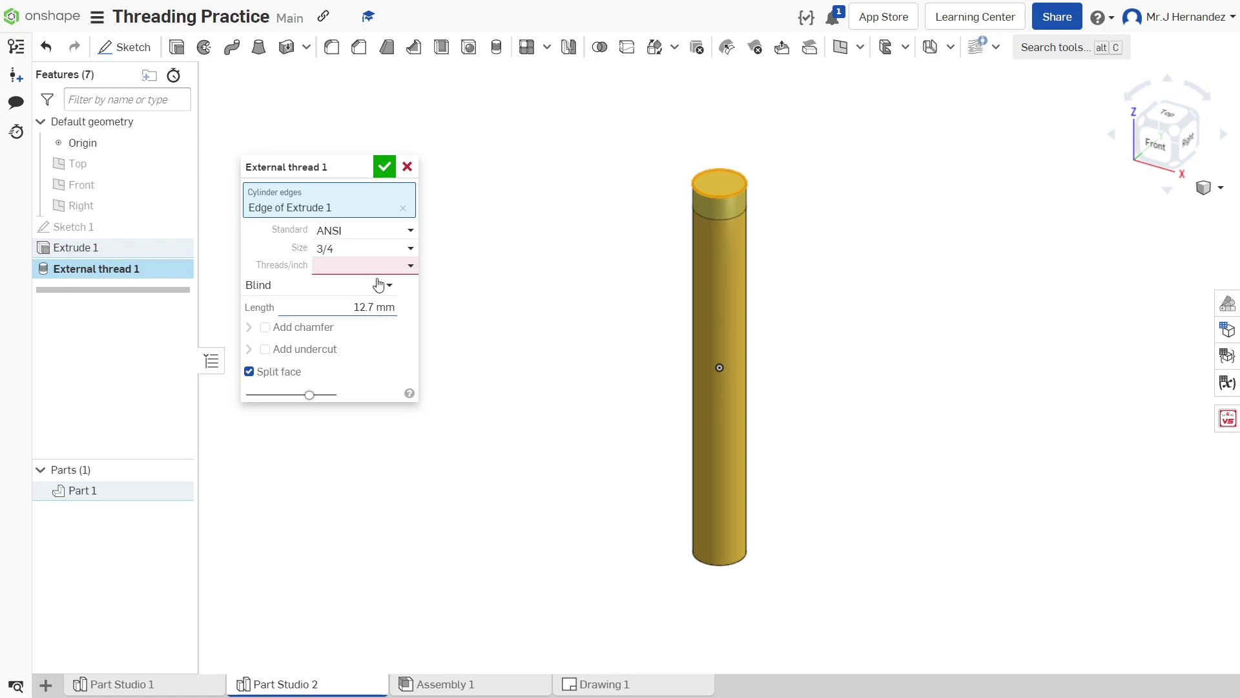
left_click(414, 268)
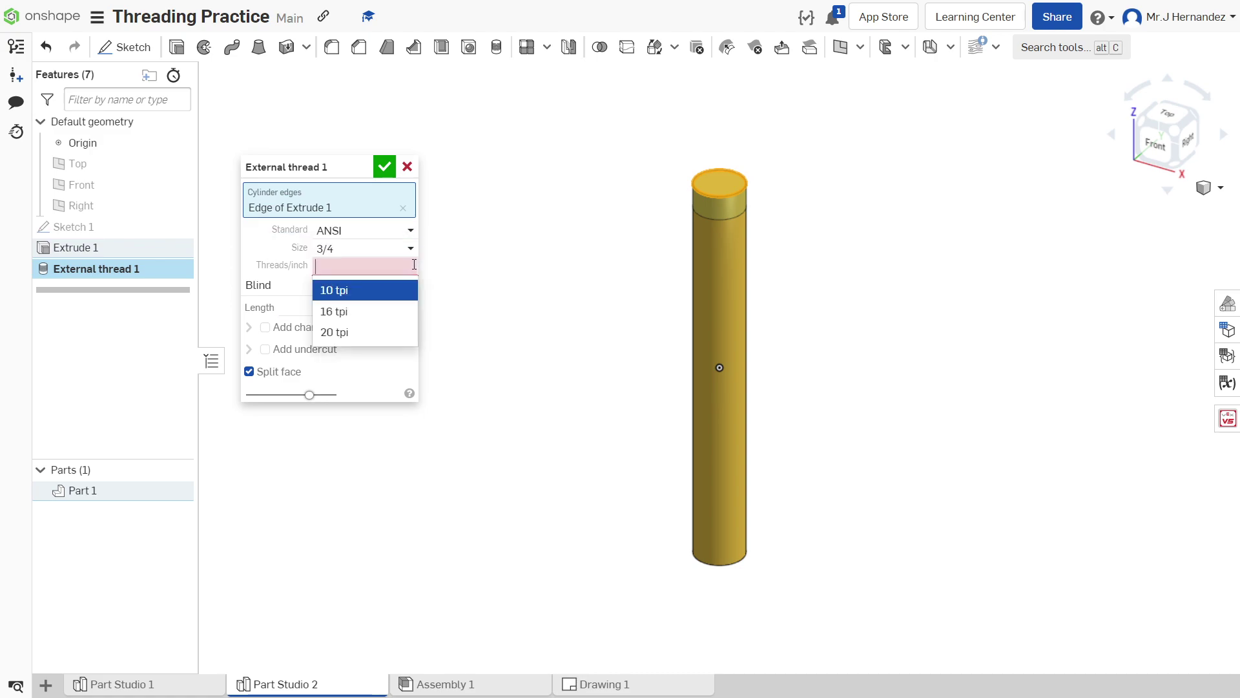
left_click(366, 313)
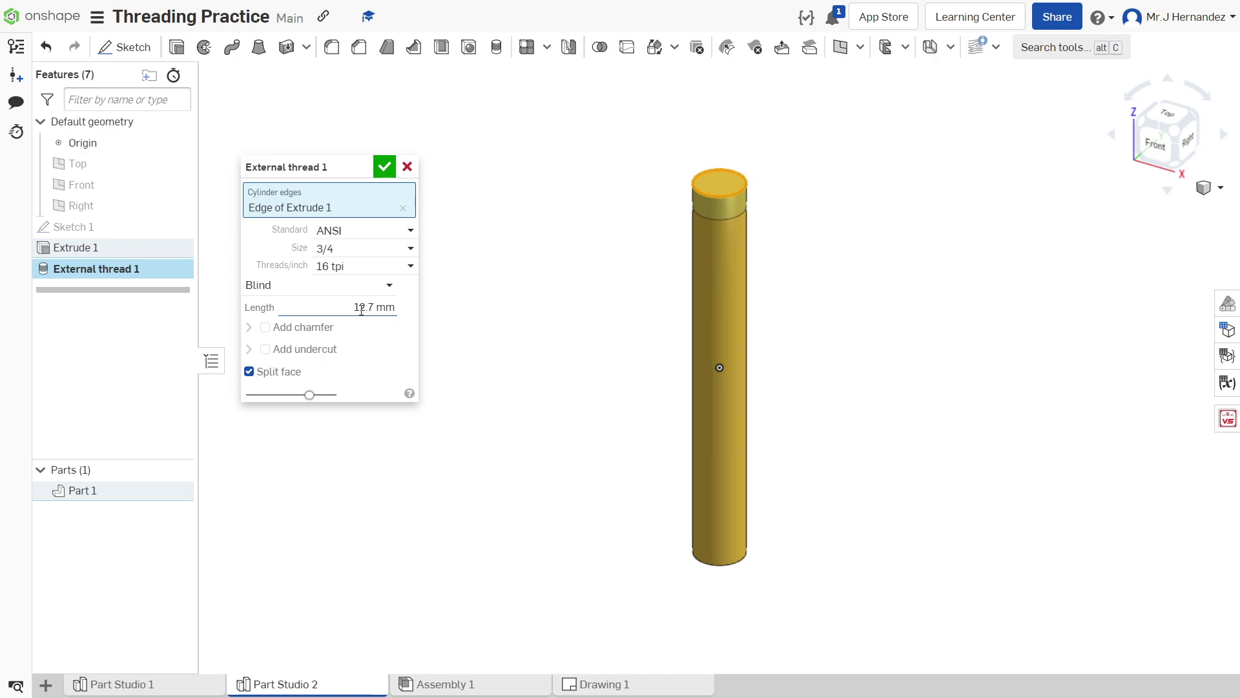
- Keep the blind thread length at 0.5 in and add a 1.126 mm chamfer at 30 deg to the threaded end
left_click(356, 306)
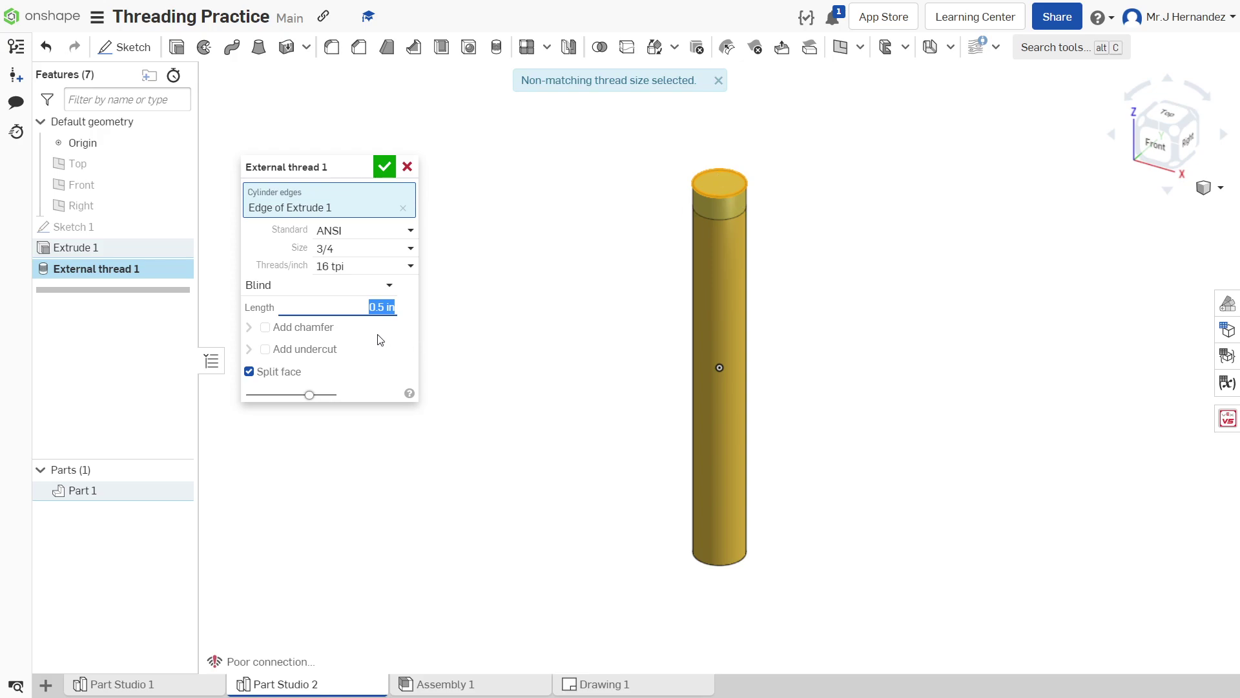
left_click(265, 328)
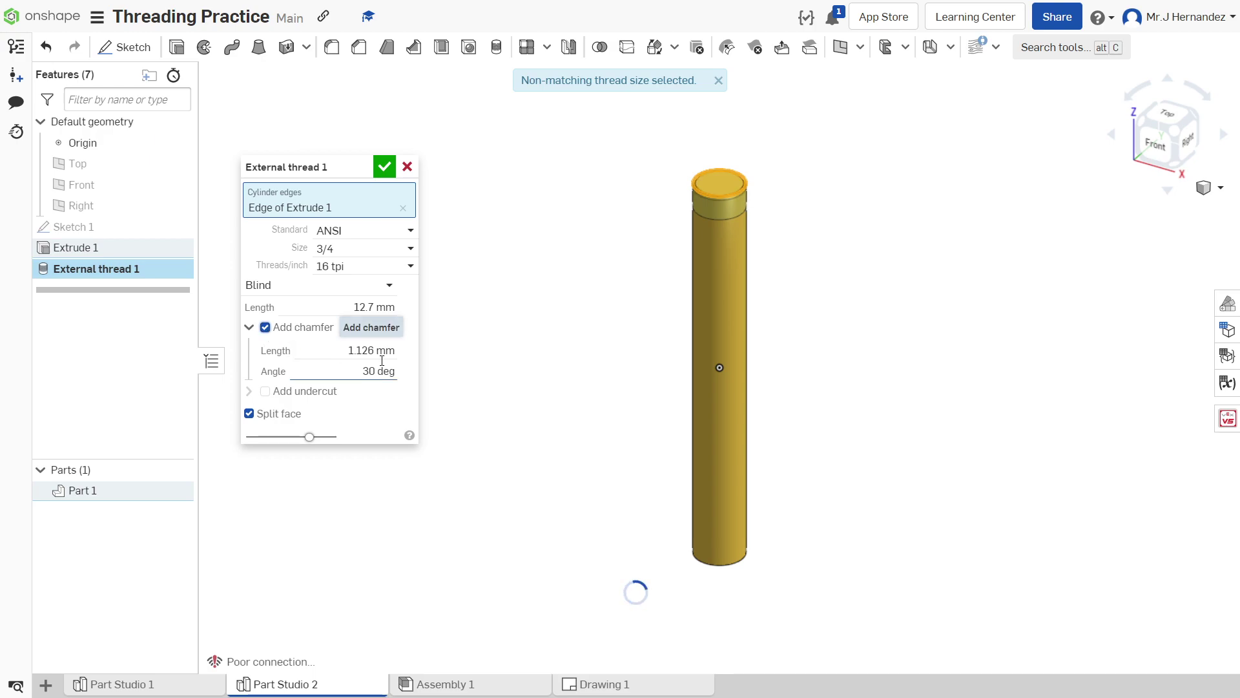
key("Up")
key("Up")
key("Up")
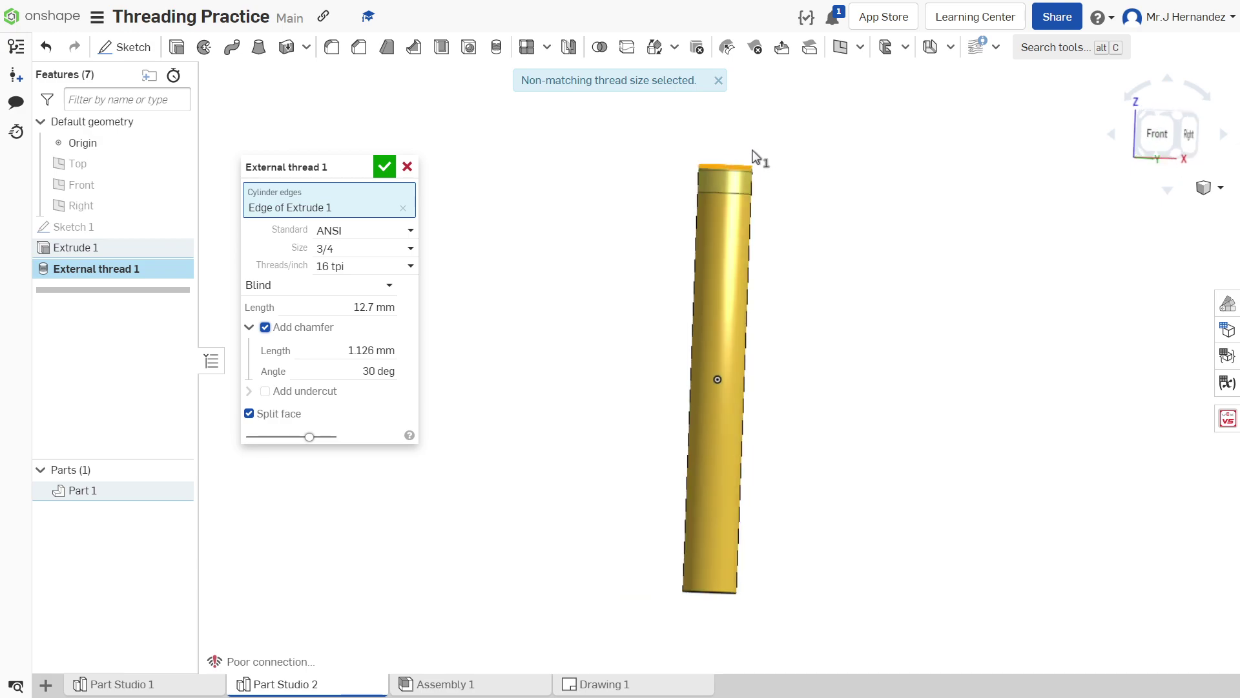
scroll(746, 159, "up", 5)
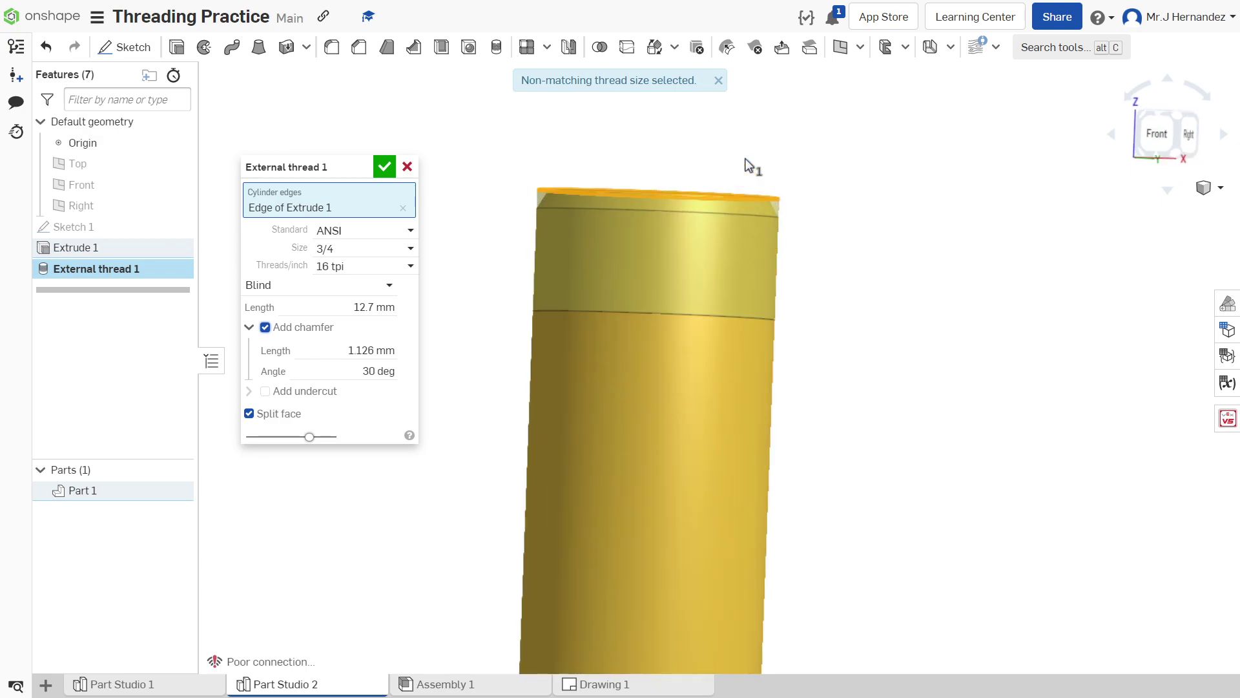
scroll(727, 198, "up", 3)
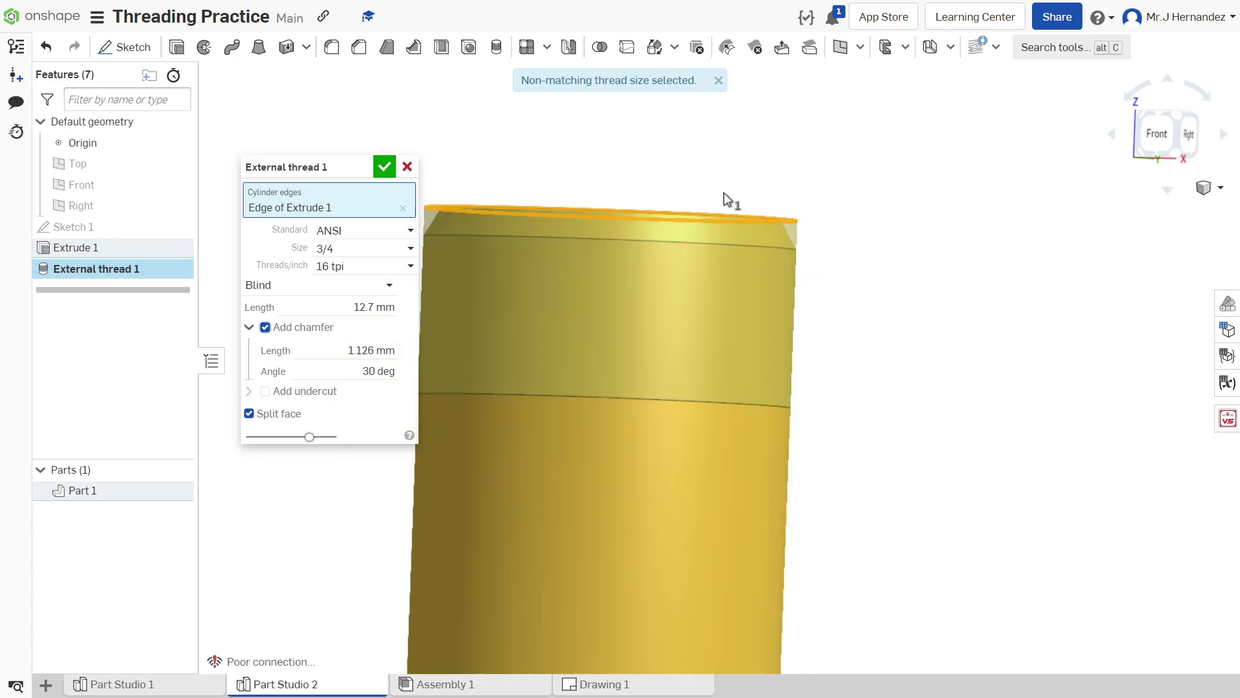
scroll(727, 198, "down", 2)
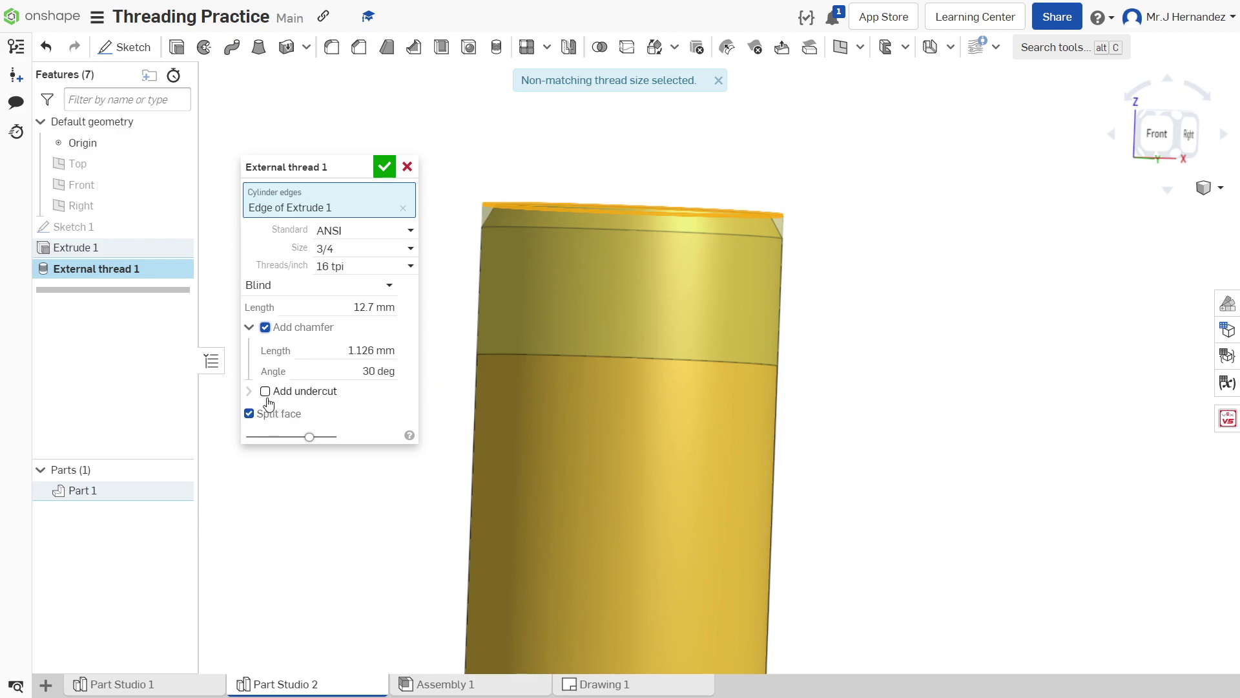
- Try an undercut on the external thread, remove it again, and finish the thread with its chamfer
left_click(267, 393)
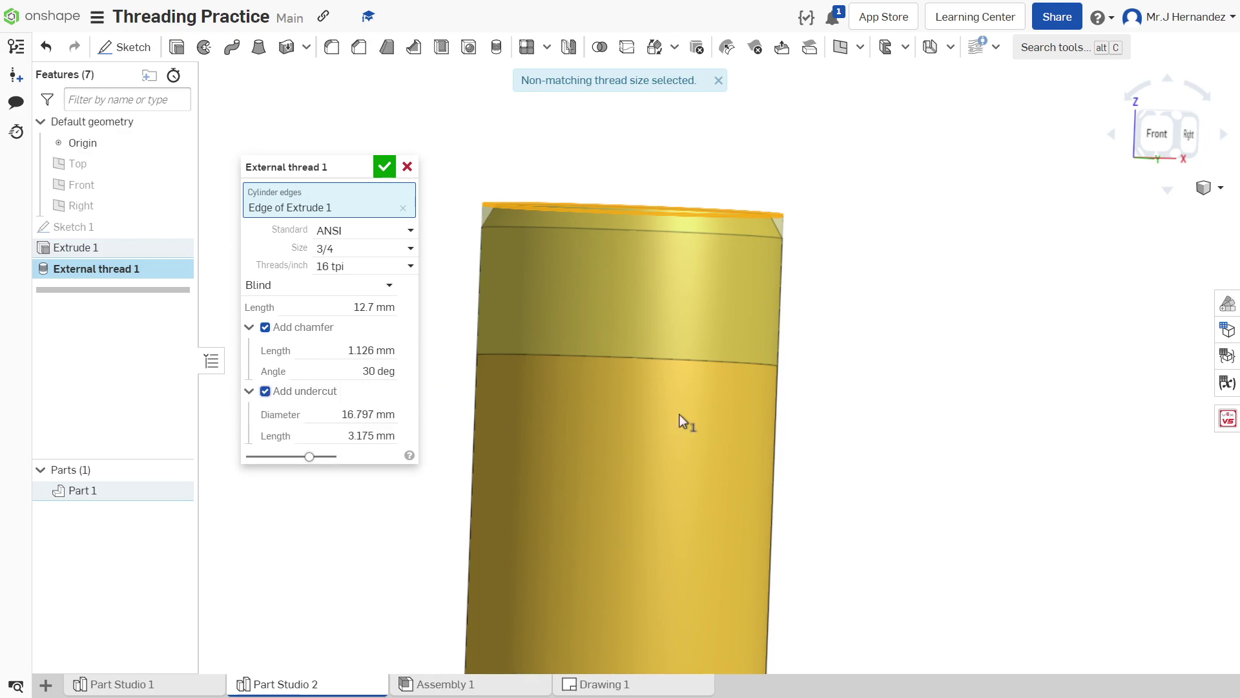
left_click(265, 392)
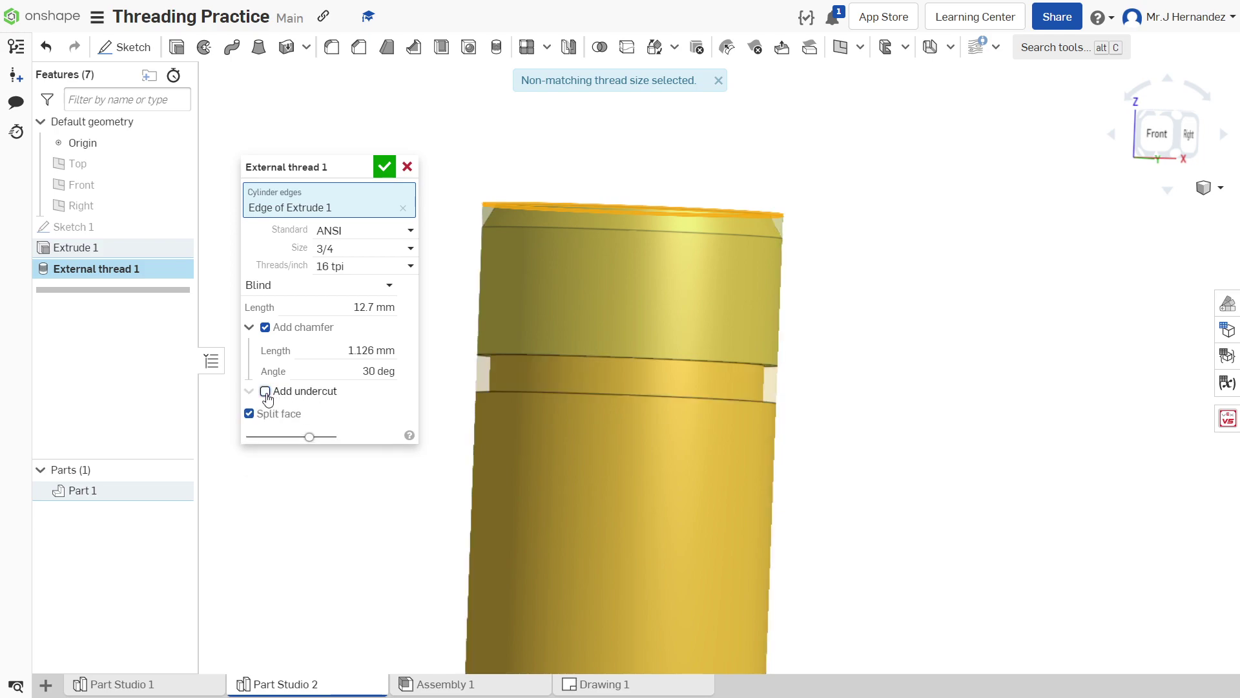
left_click(383, 168)
scroll(597, 340, "down", 5)
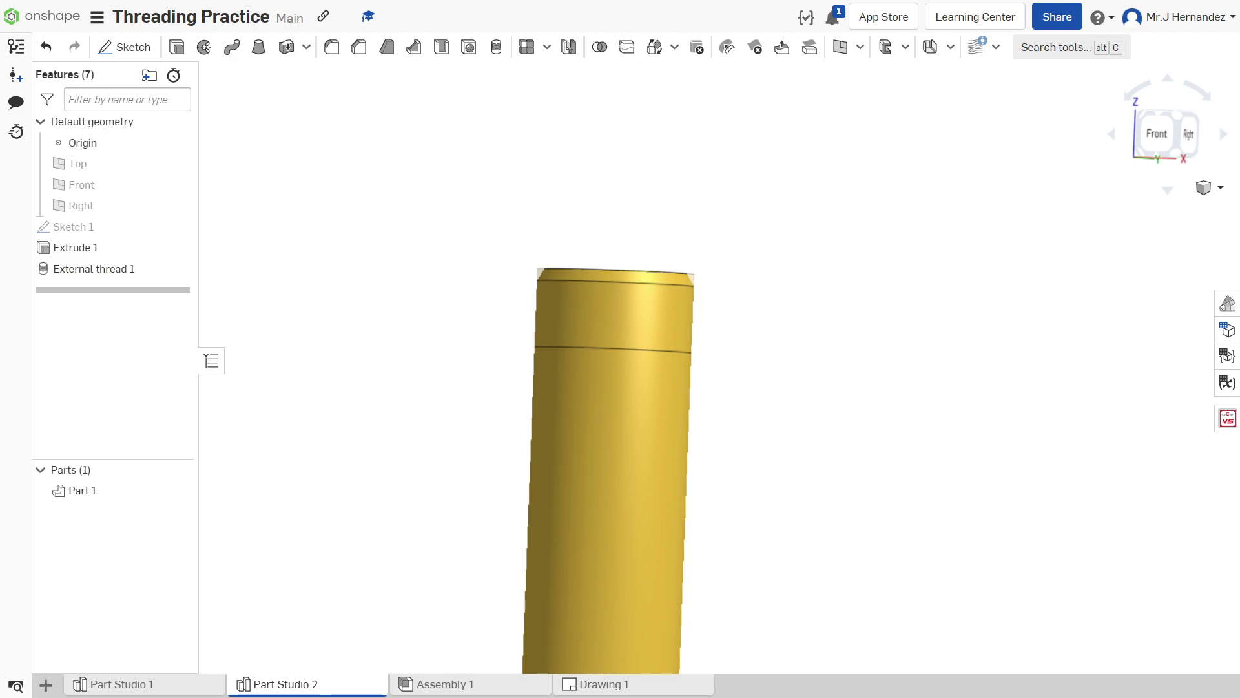
- Switch to Assembly 1 and try a Cylindrical mate using connectors on the block's back face and its hole
left_click(445, 684)
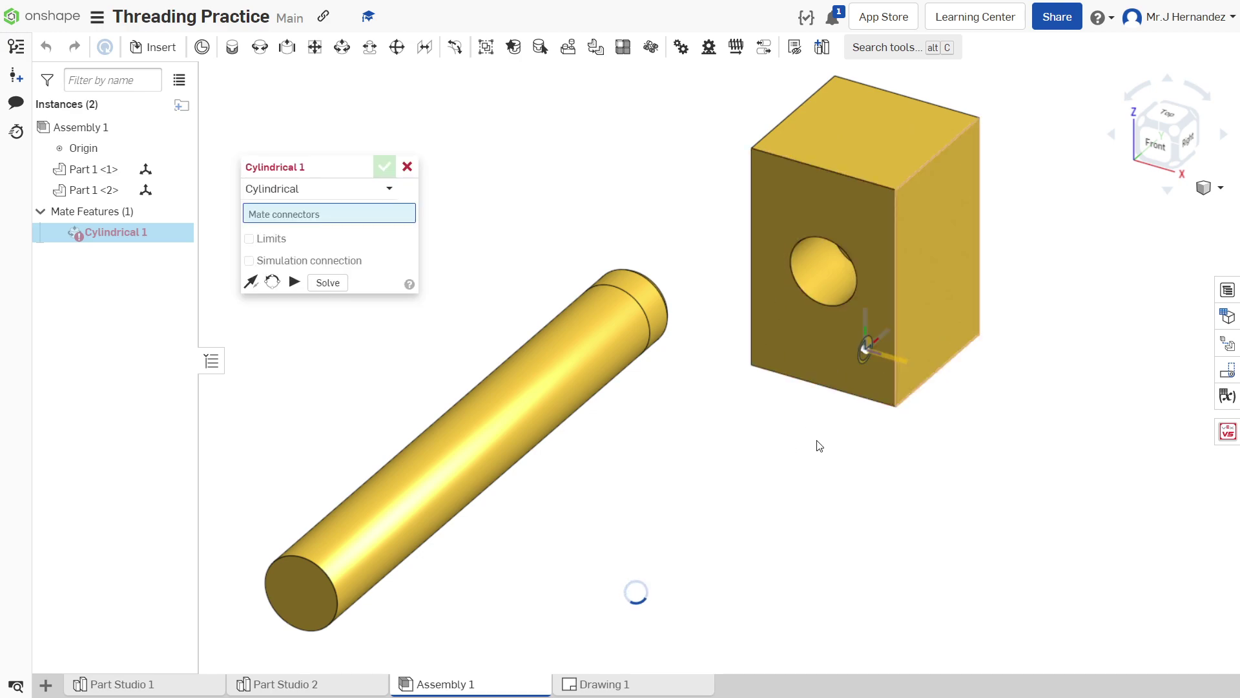
right_click_drag(797, 434, 770, 352)
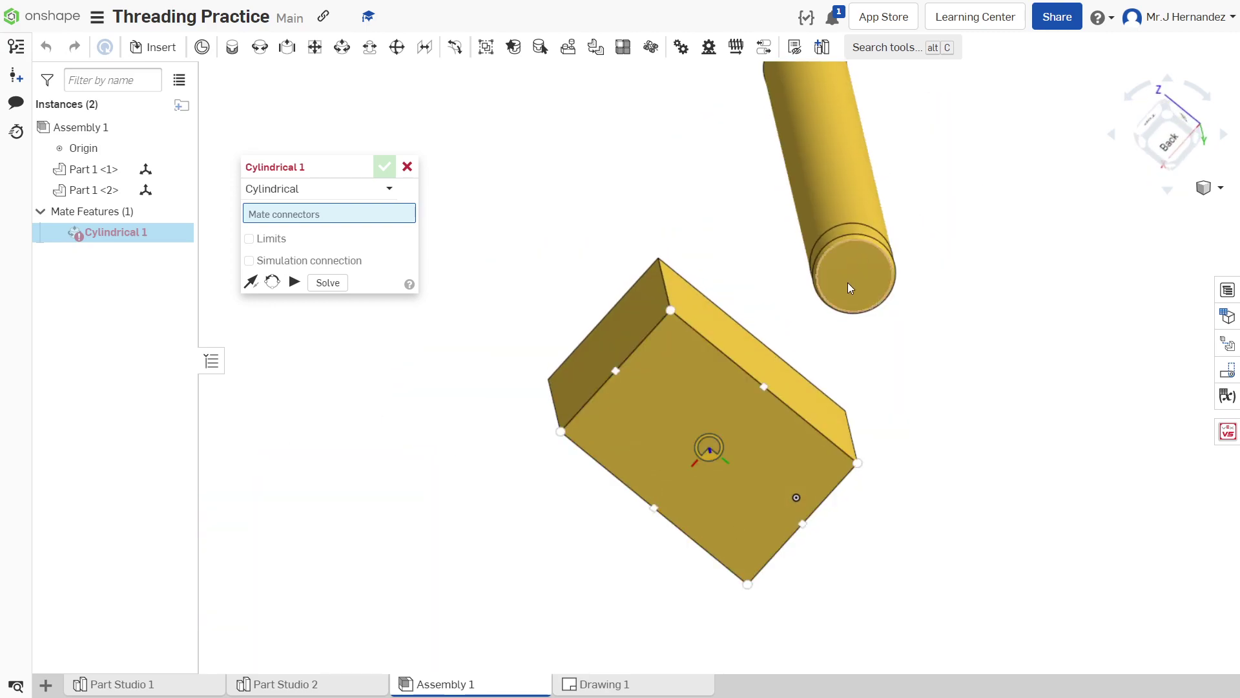
left_click(849, 285)
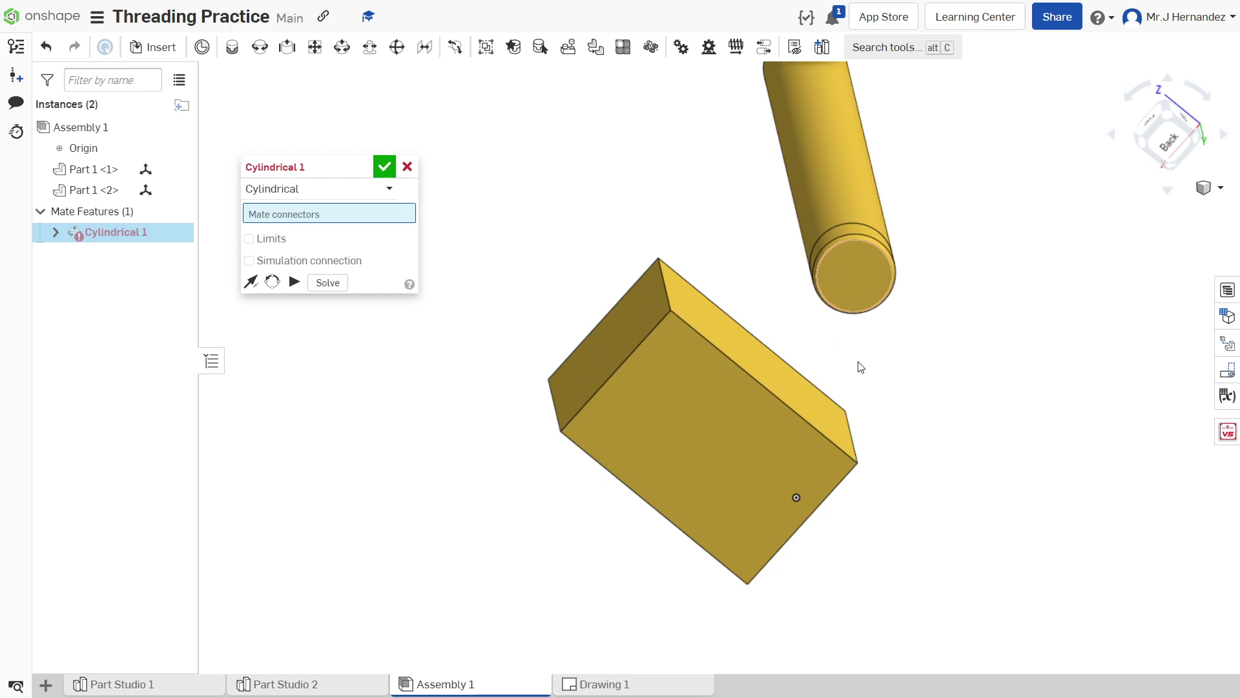
left_click(841, 273)
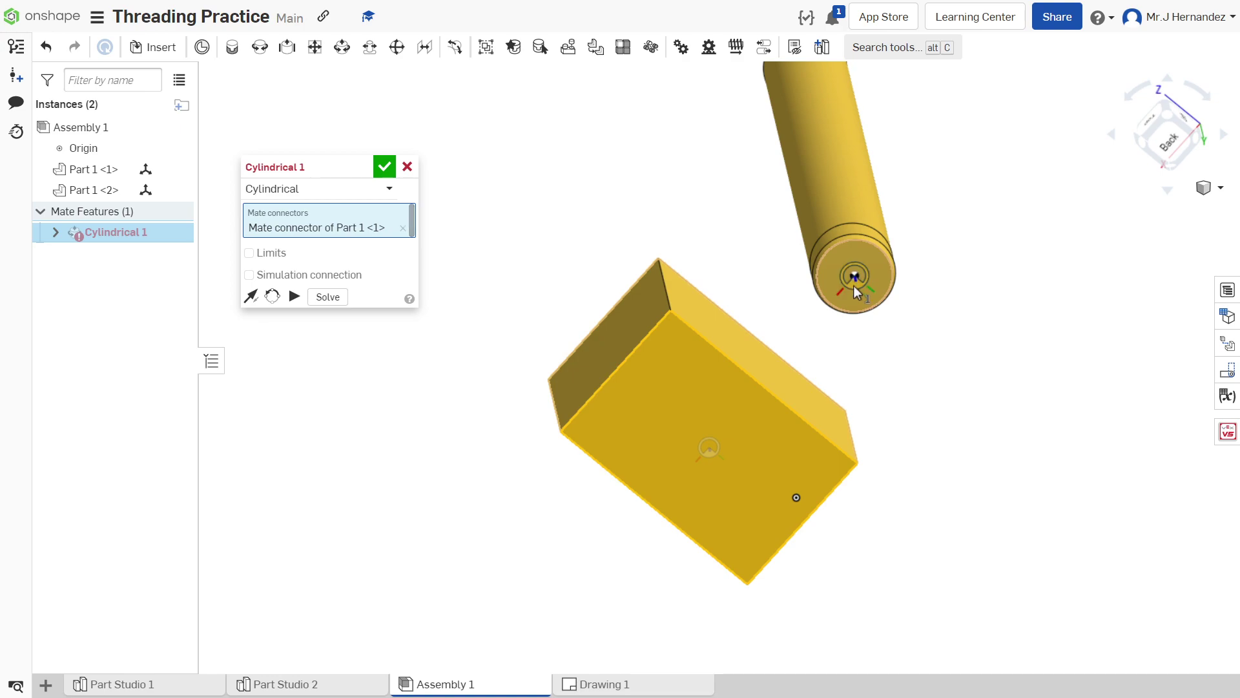
right_click_drag(815, 419, 908, 390)
key("shift+1")
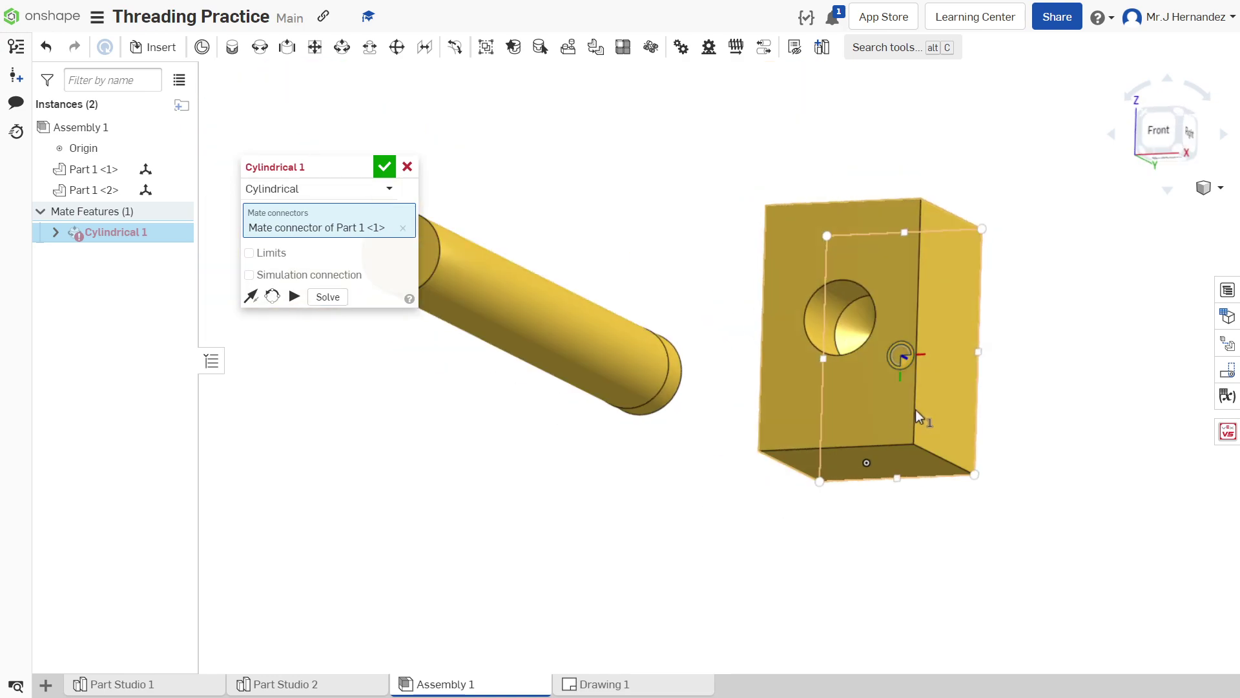
key("Left")
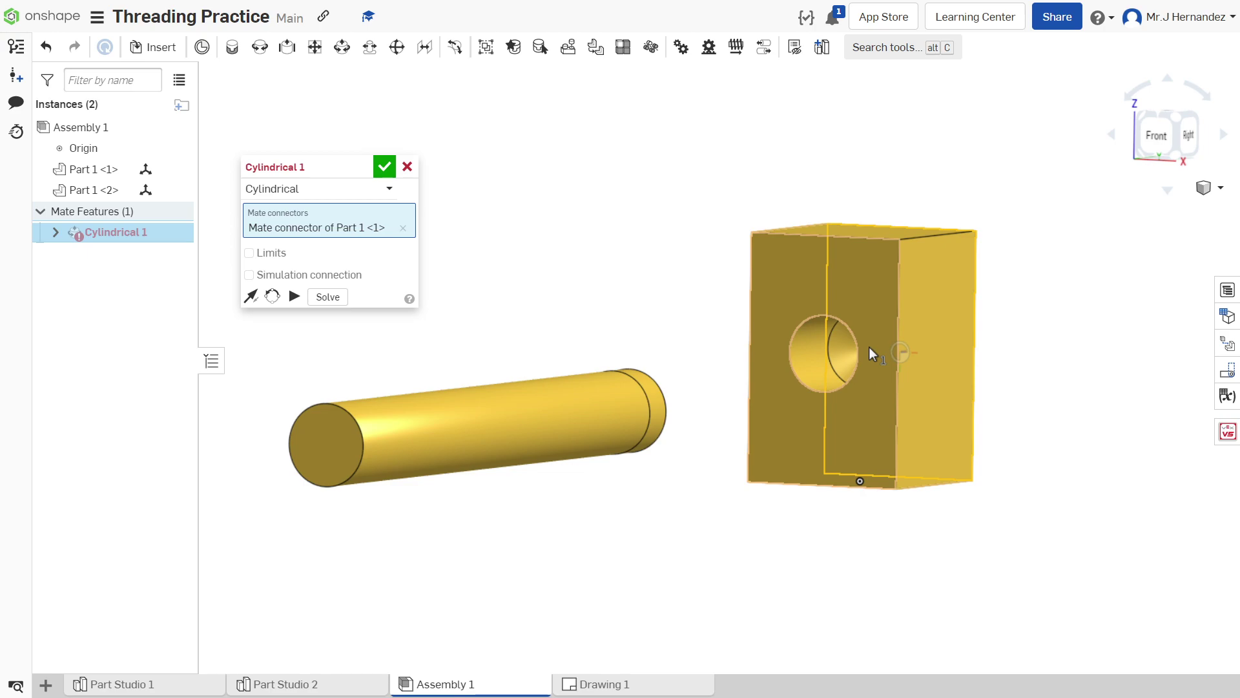
left_click(872, 349)
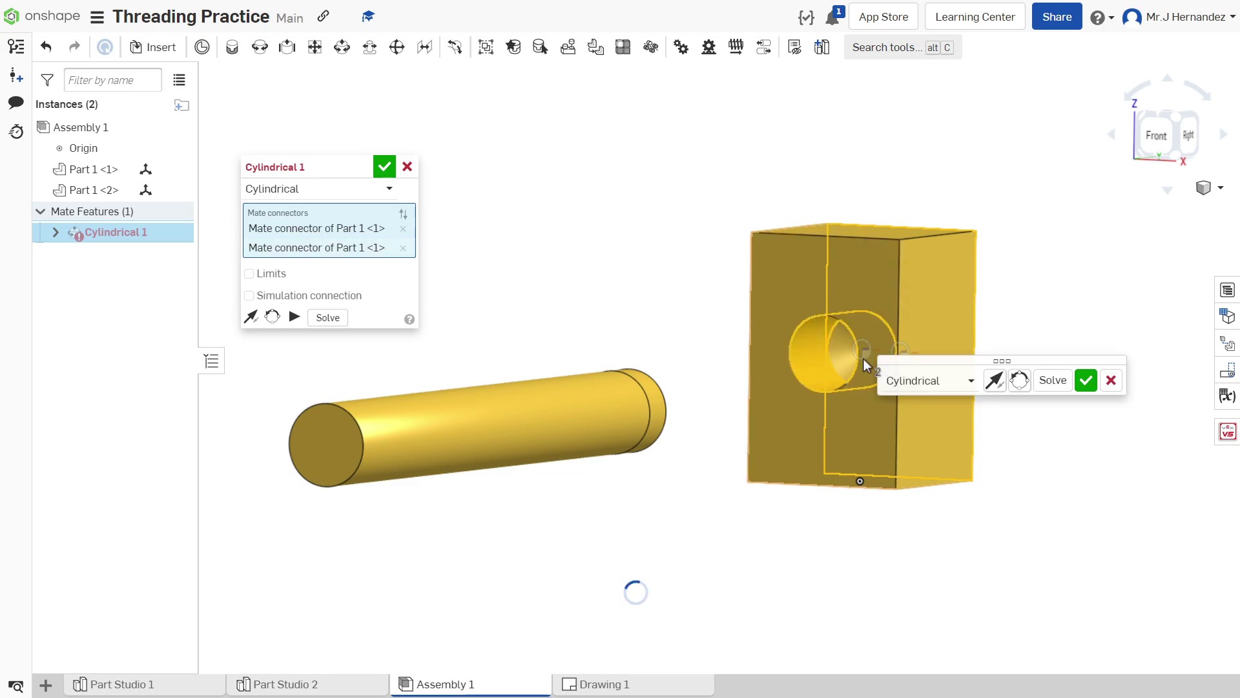
left_click(811, 358)
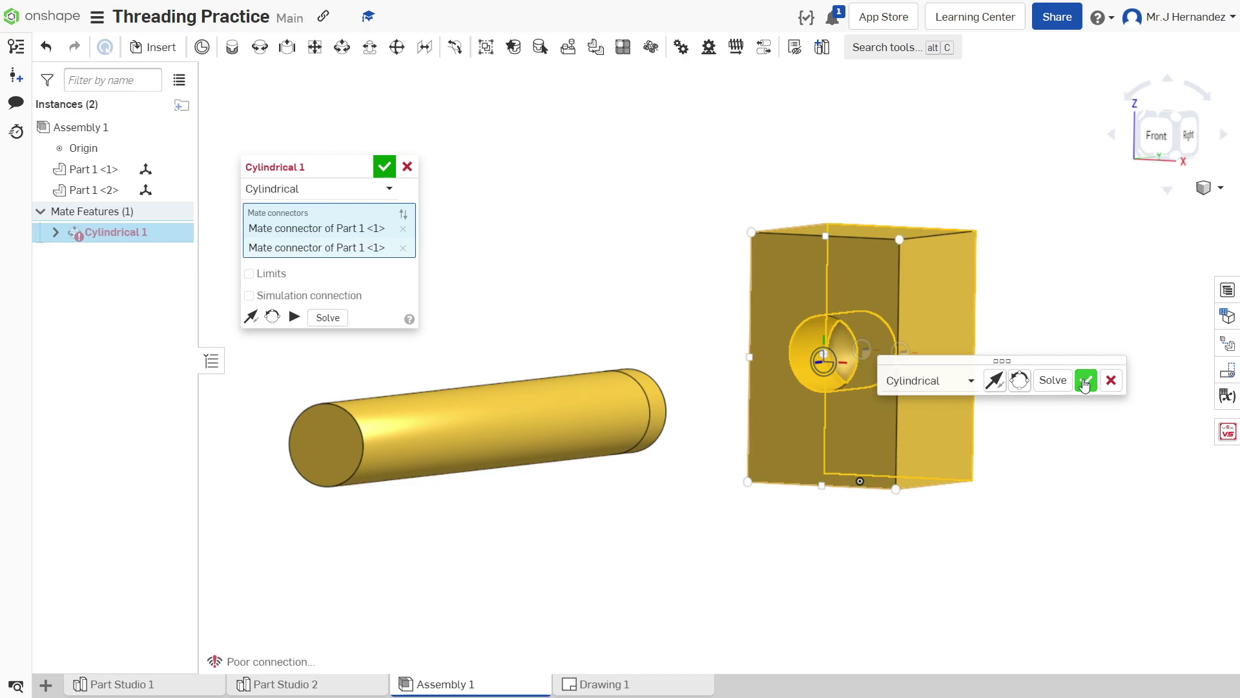
left_click(385, 167)
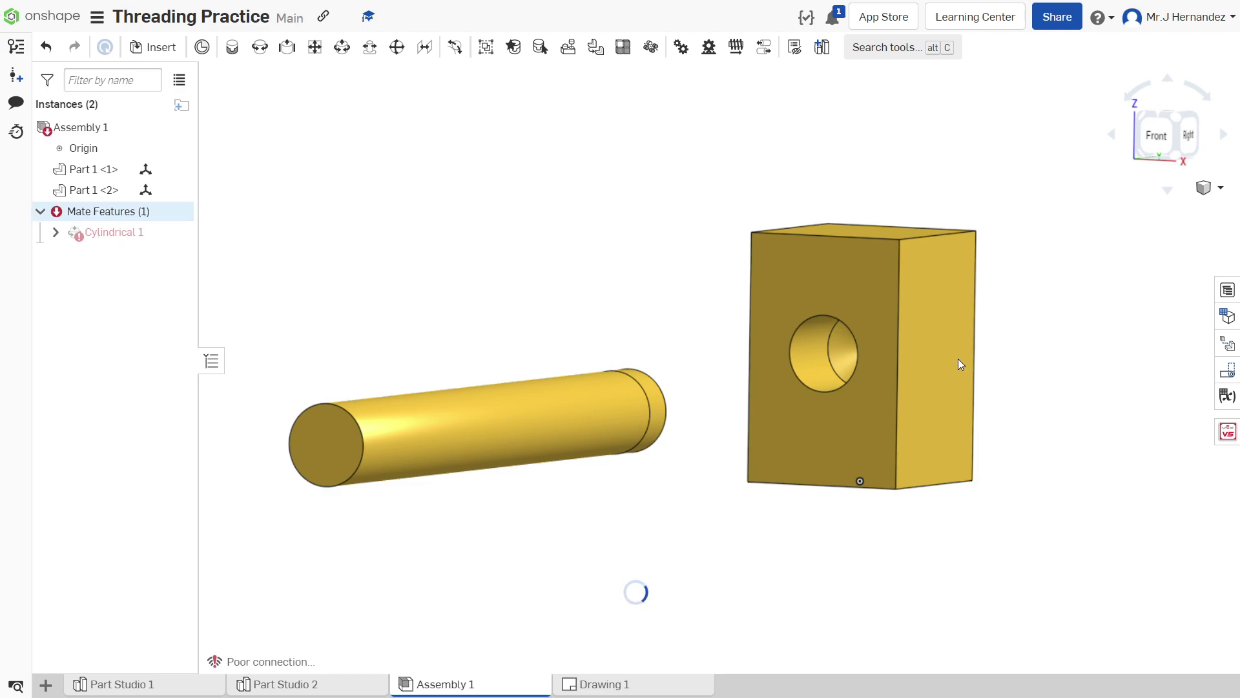
- Discard the extra Cylindrical mate and accept the one joining the rod's threaded end to the block's hole
key("c")
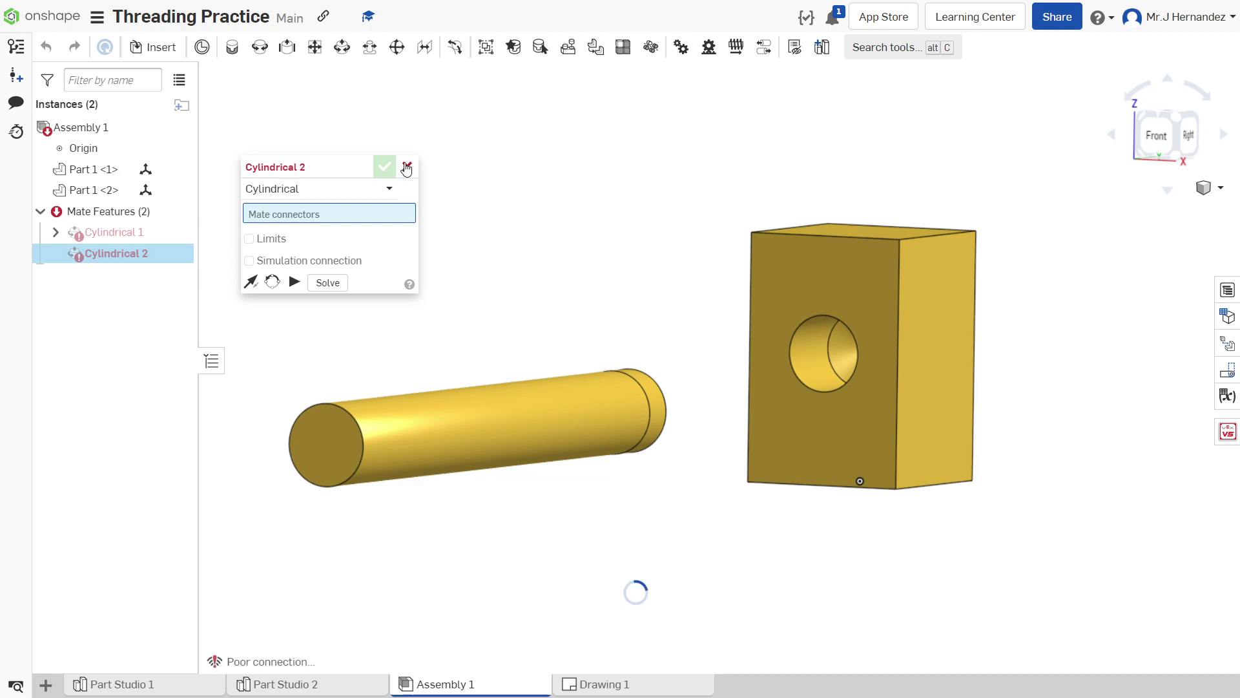
left_click(407, 166)
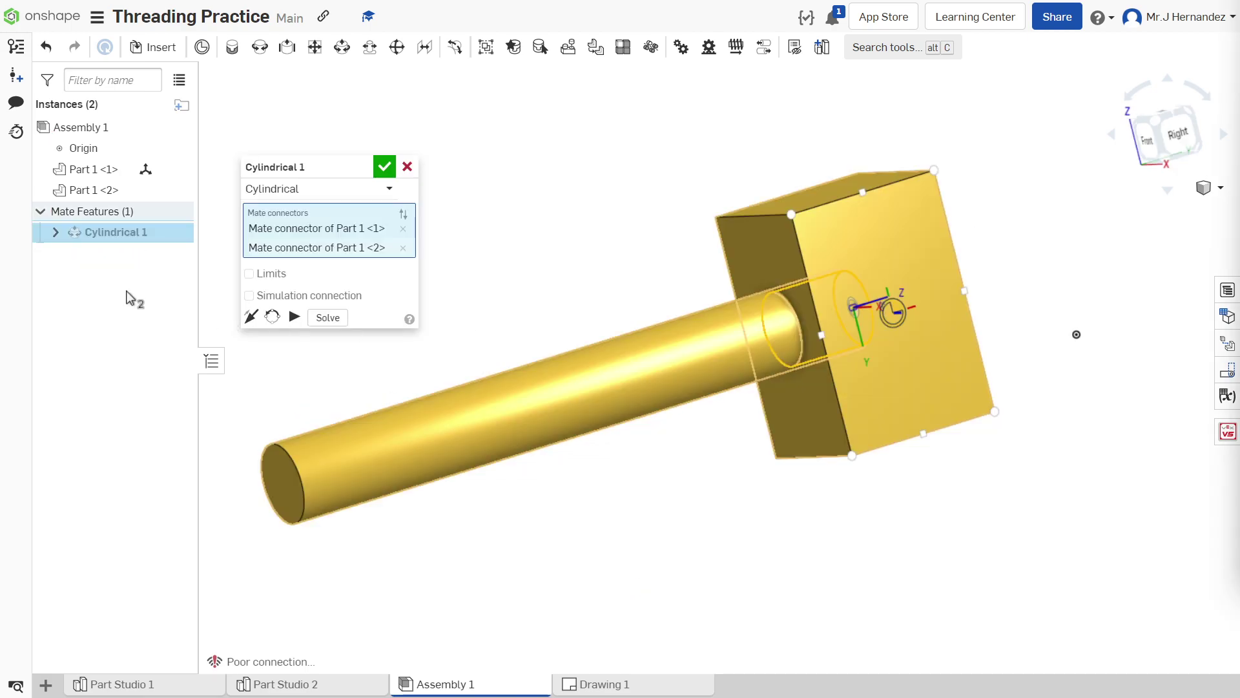
left_click(382, 172)
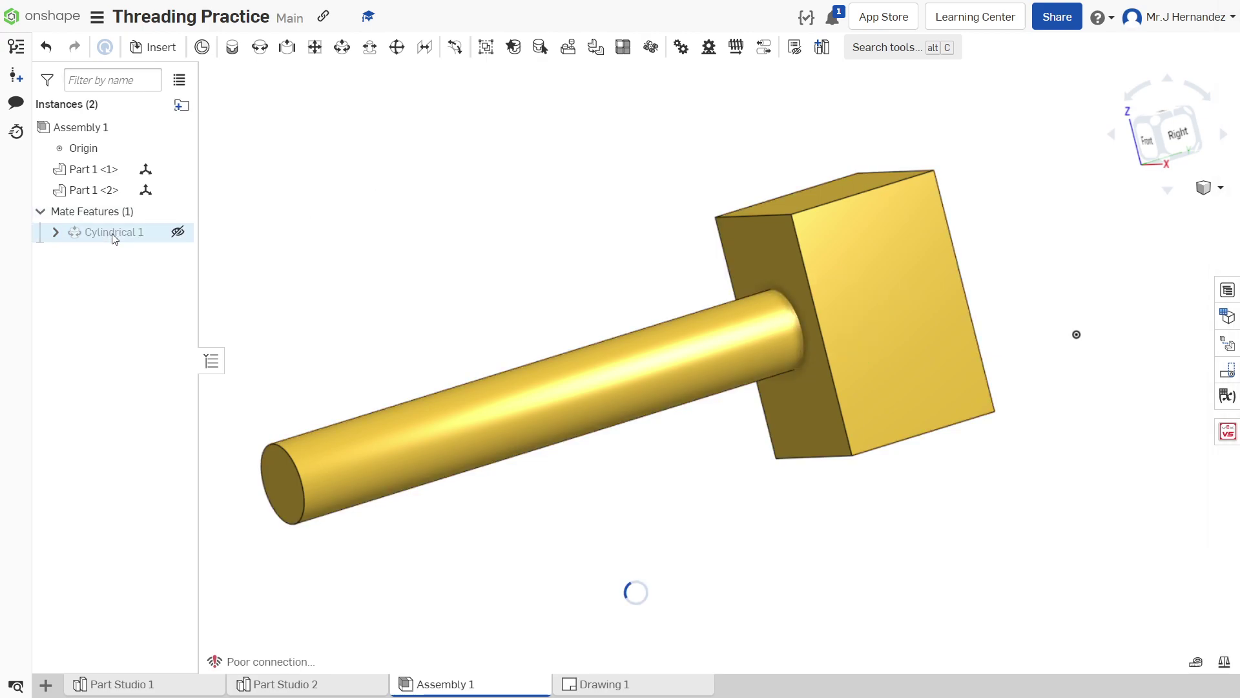
left_click(55, 231)
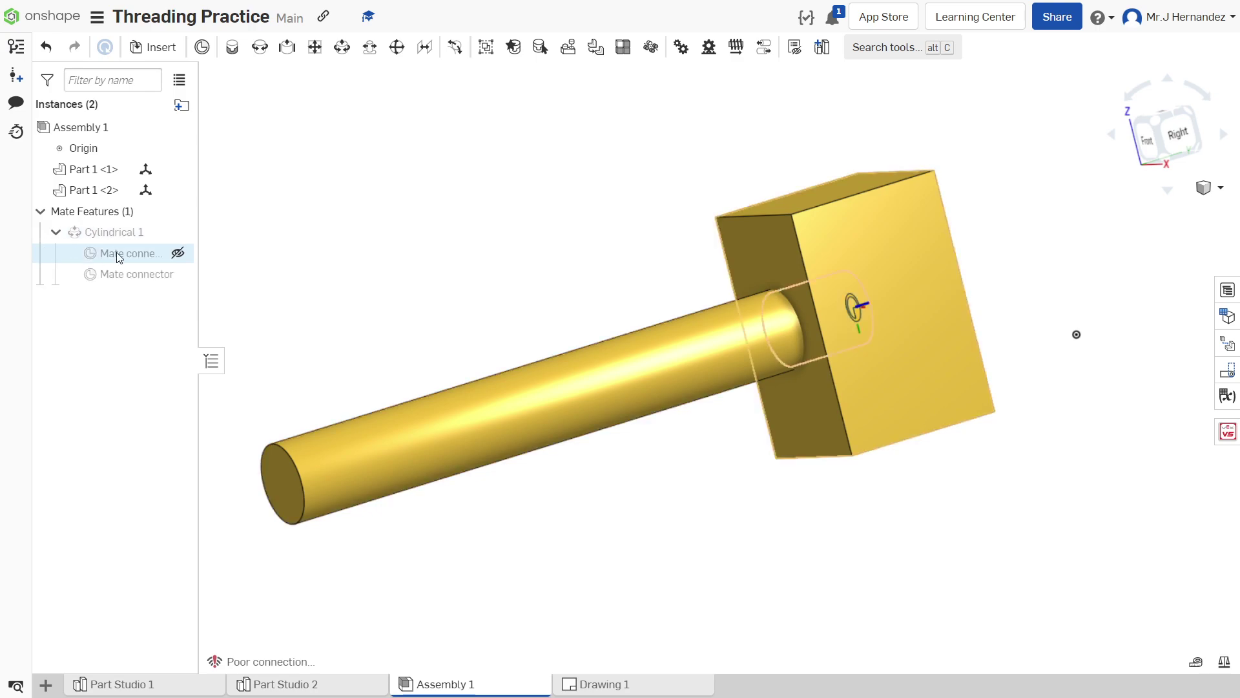
right_click(96, 280)
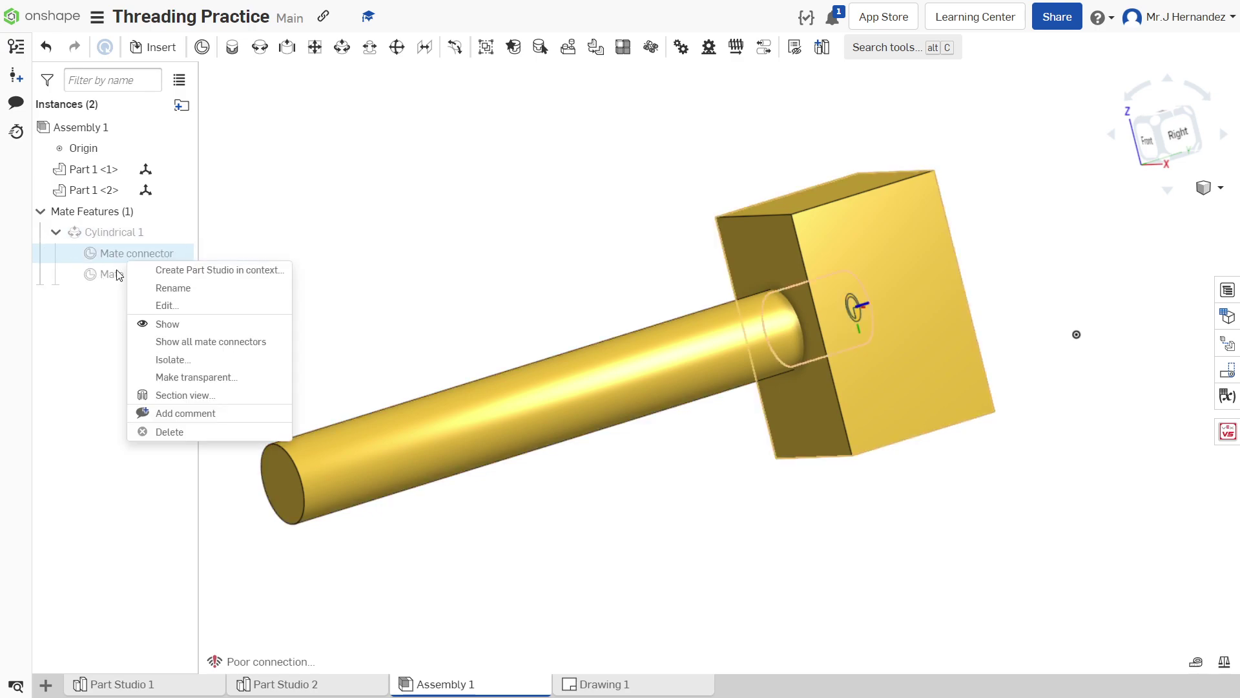
left_click(96, 281)
right_click(95, 282)
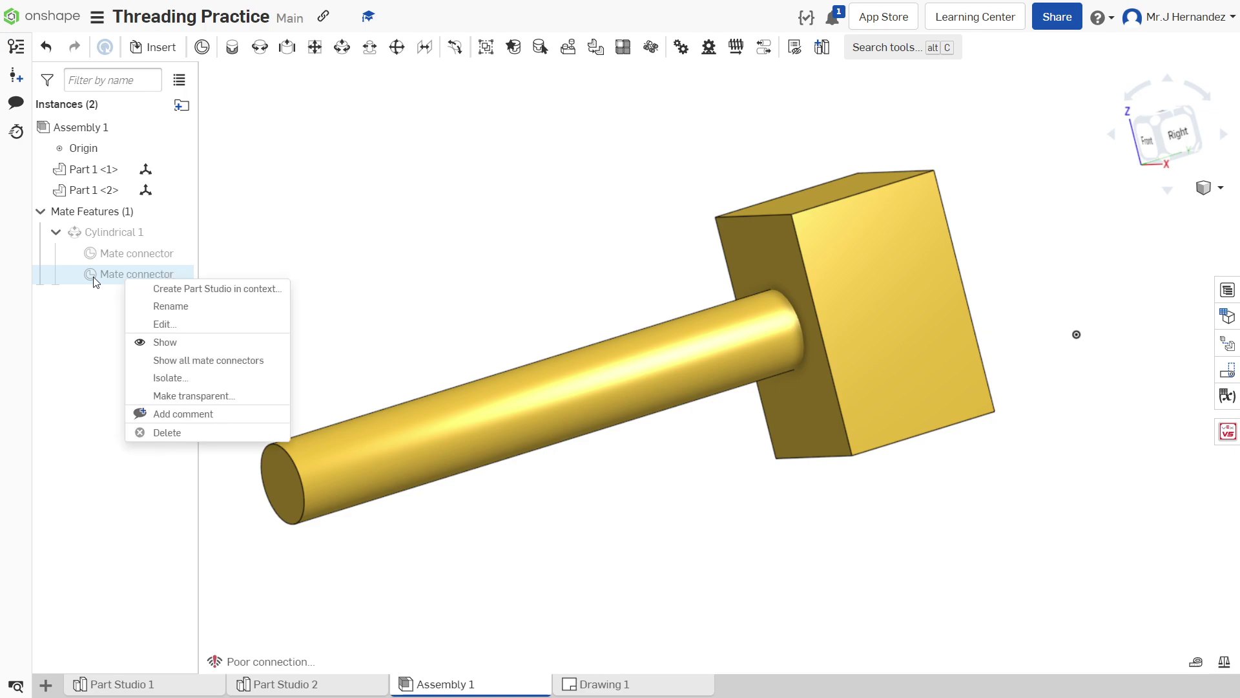
left_click(216, 333)
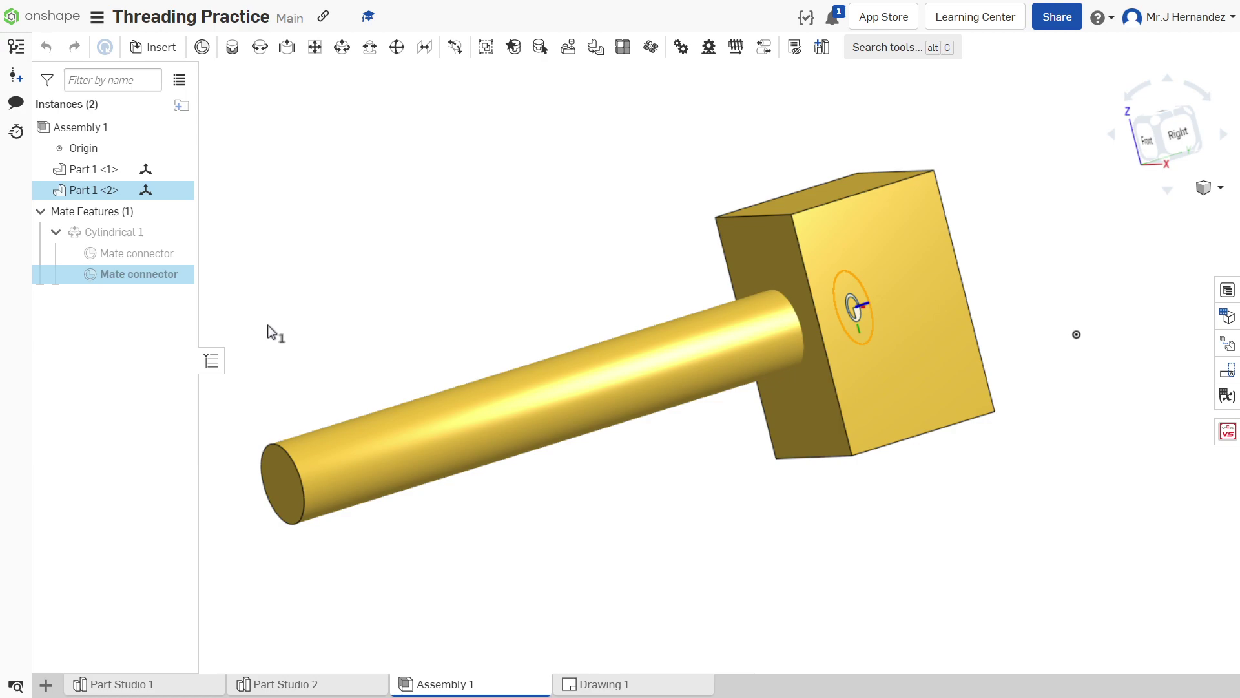
double_click(186, 279)
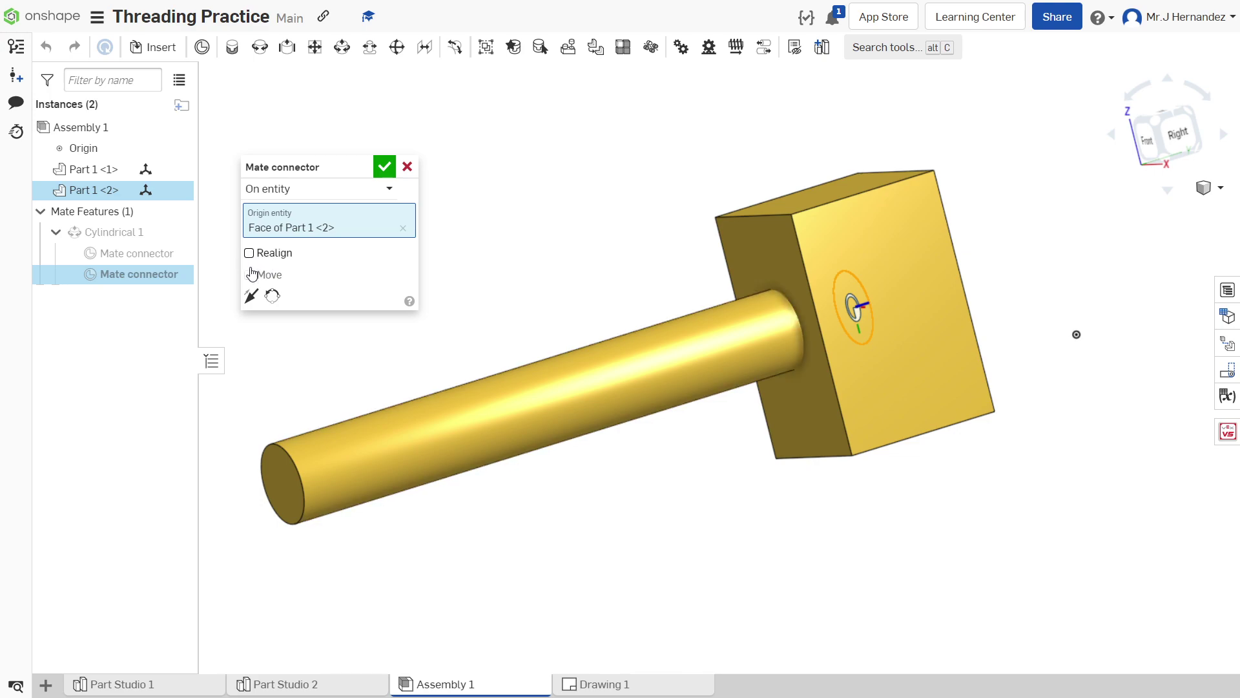
left_click(407, 167)
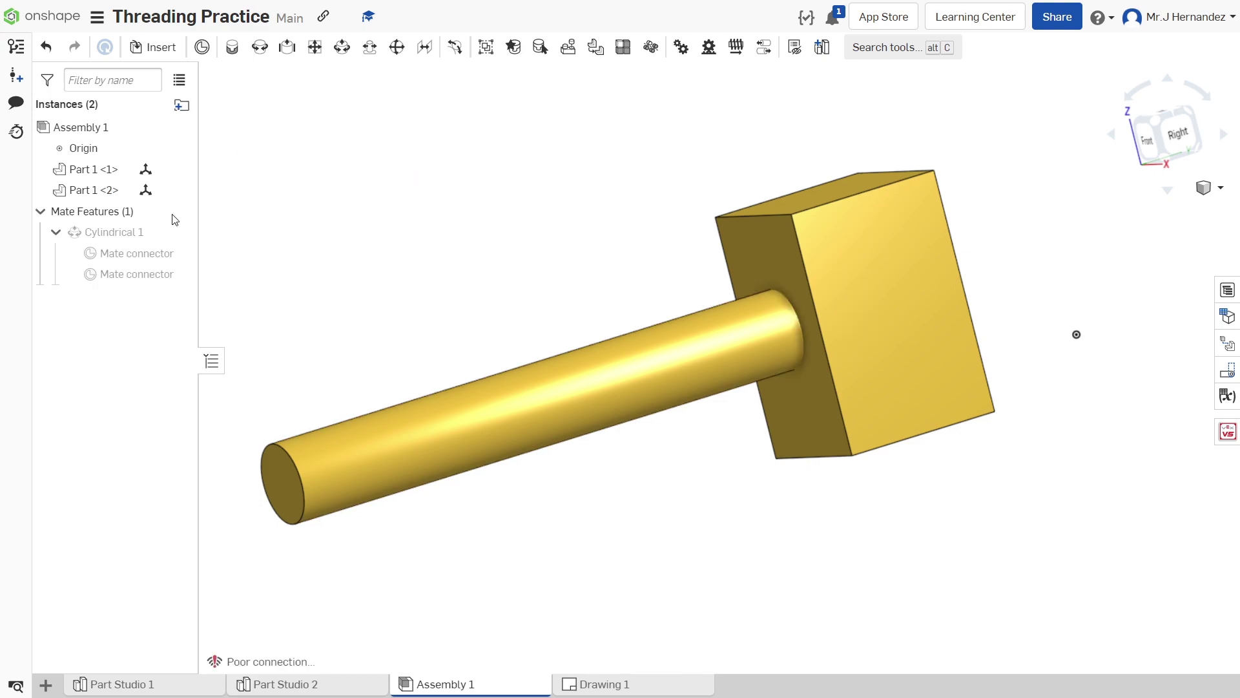
- Edit the Cylindrical mate to enable limits, with both the minimum and maximum axial Z angle set to 0 deg, and accept it
right_click(130, 238)
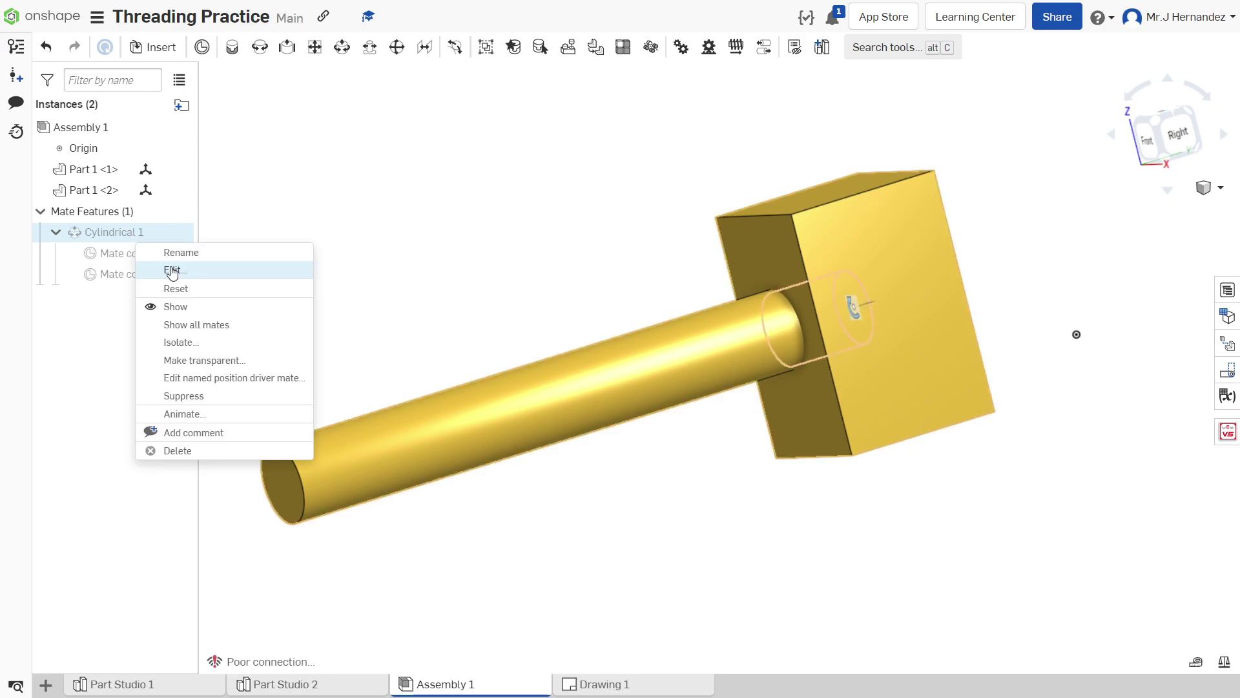
left_click(341, 278)
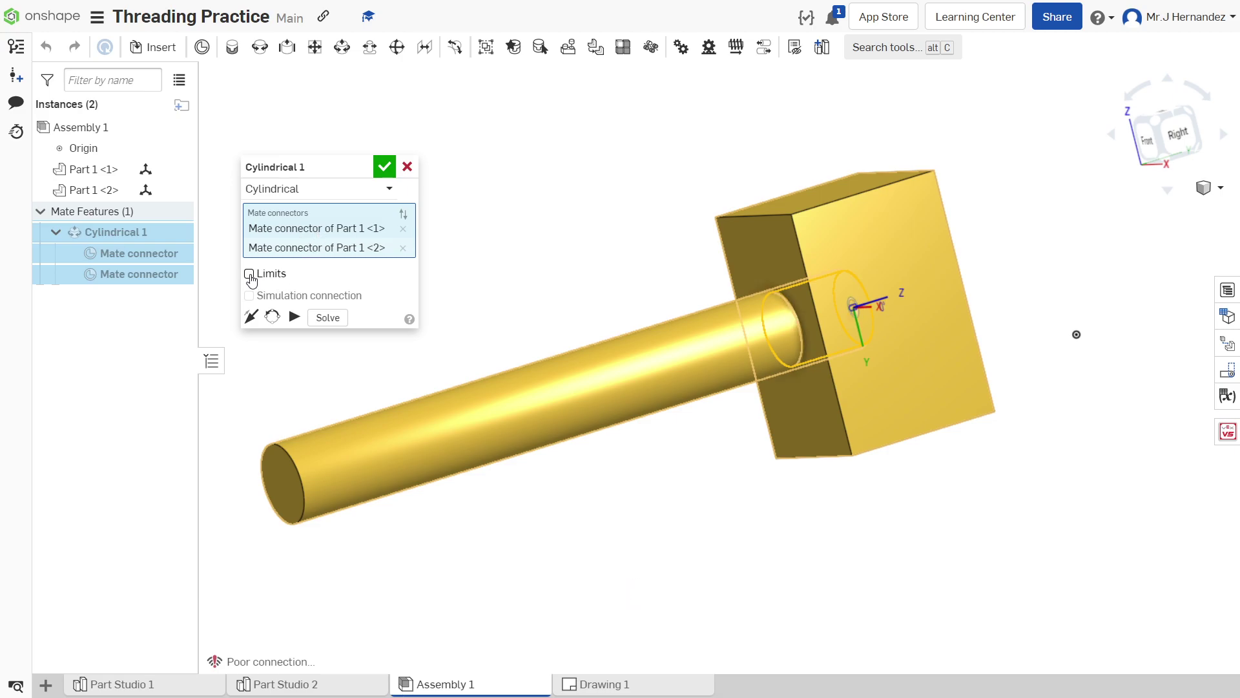
left_click(249, 274)
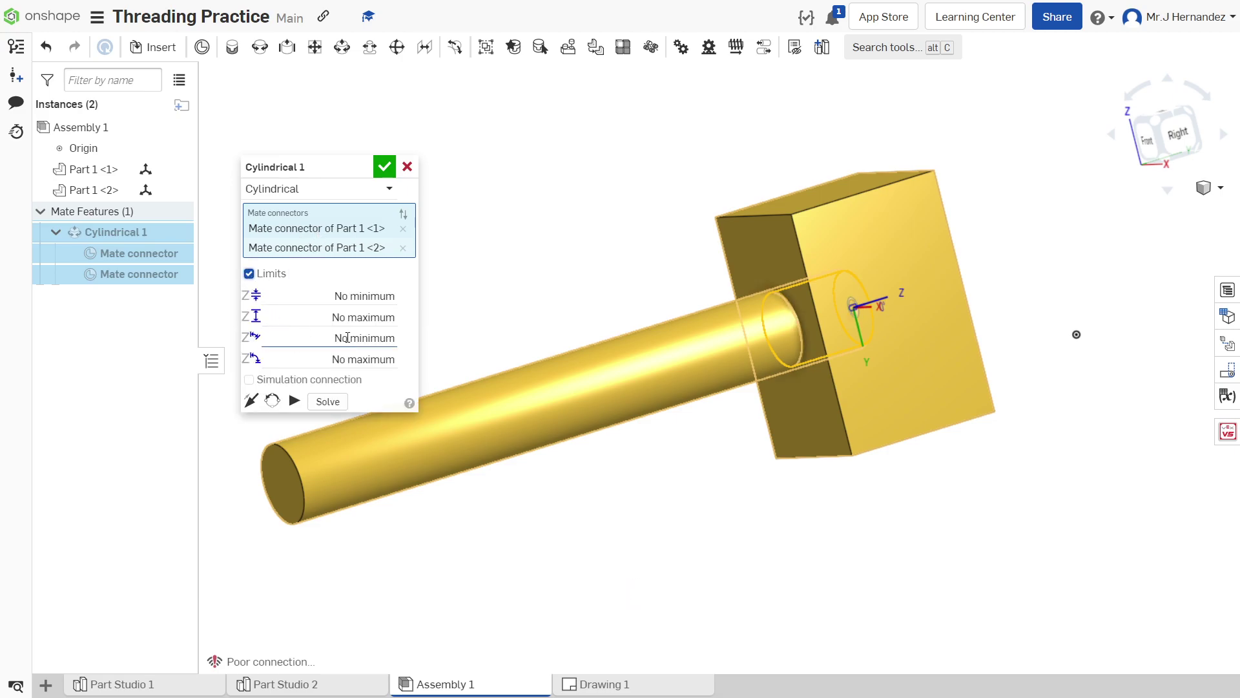
left_click(375, 333)
left_click(372, 335)
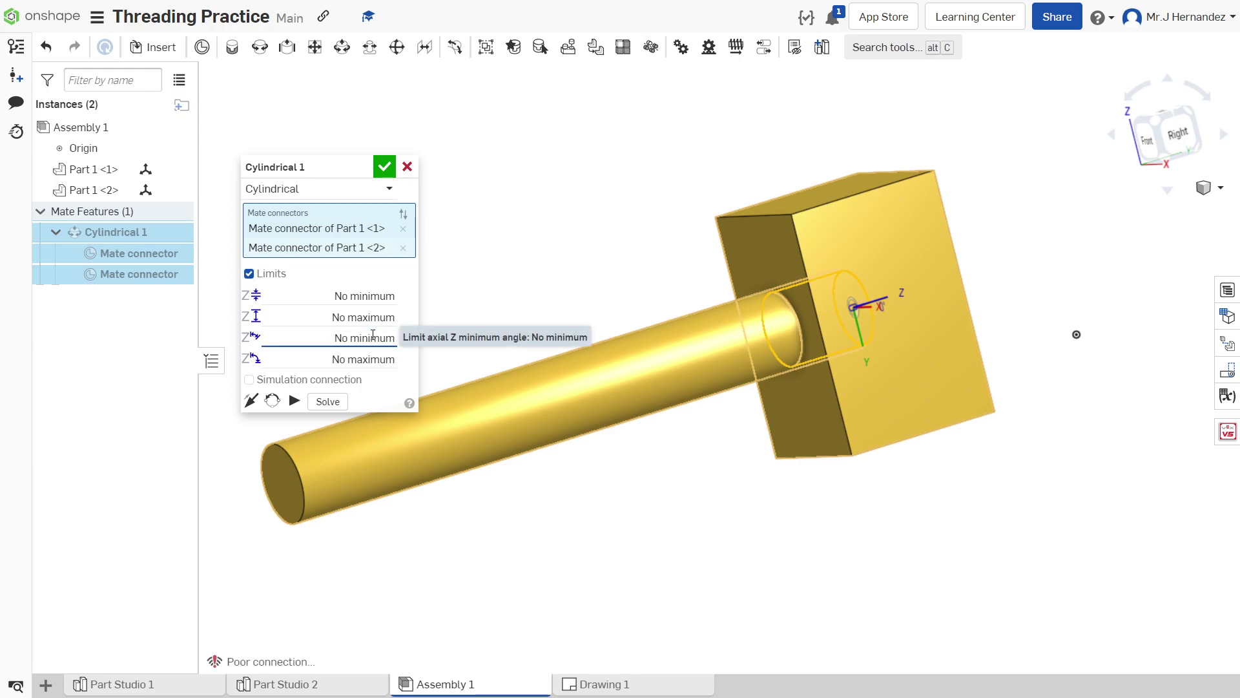
type("0")
key("Tab")
type("0")
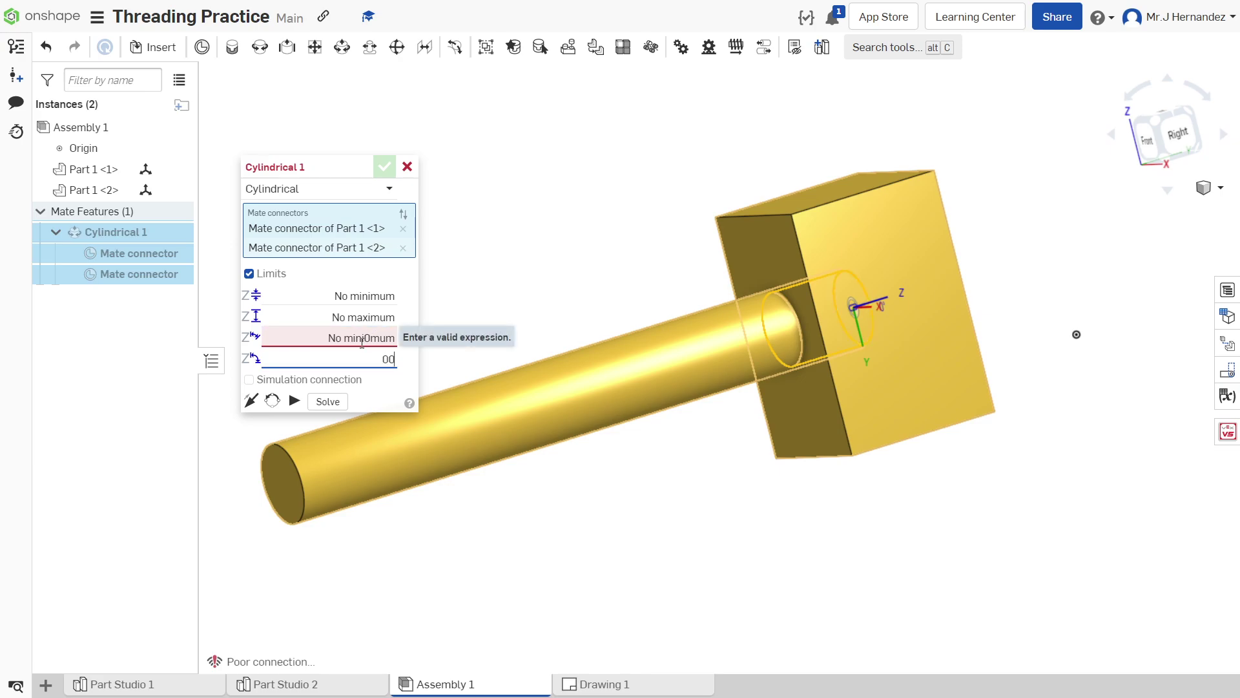
left_click(374, 336)
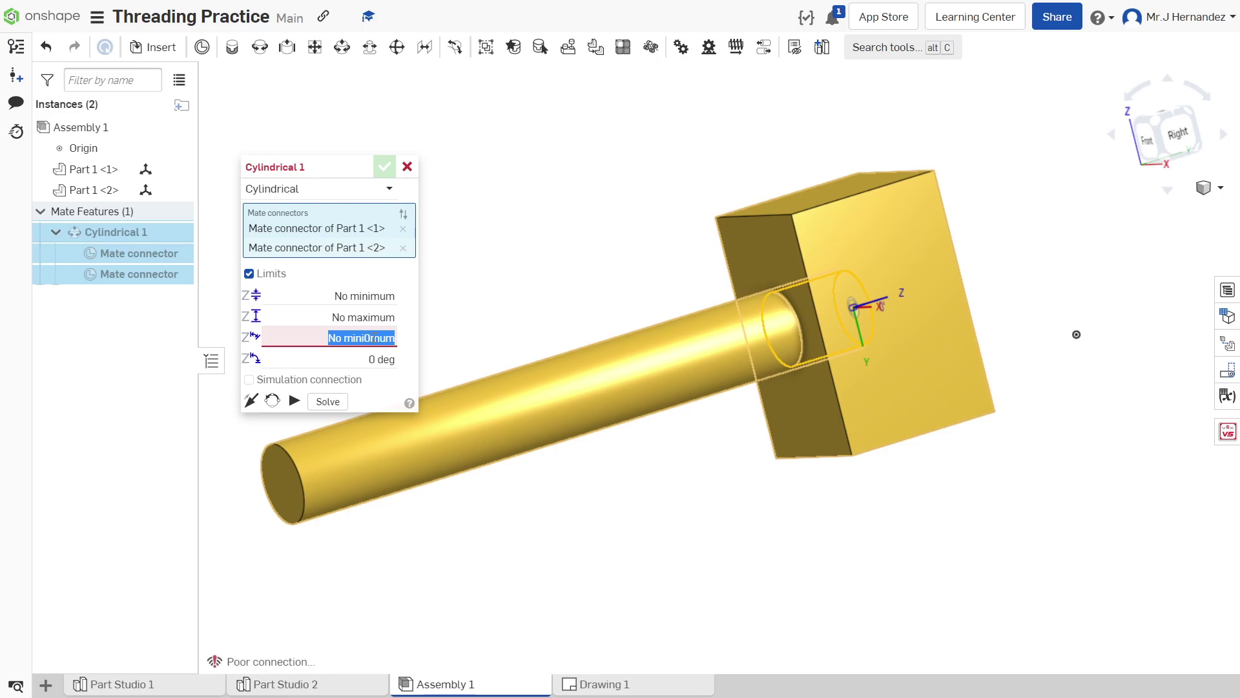
type("0")
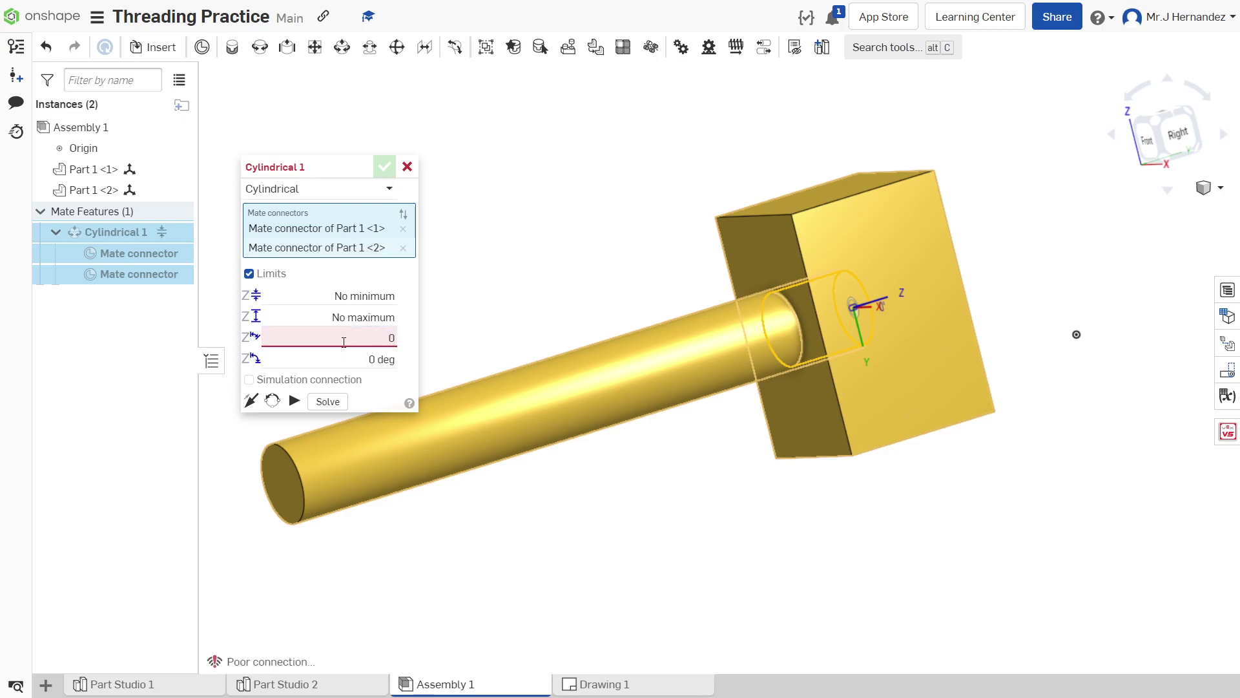
key("Tab")
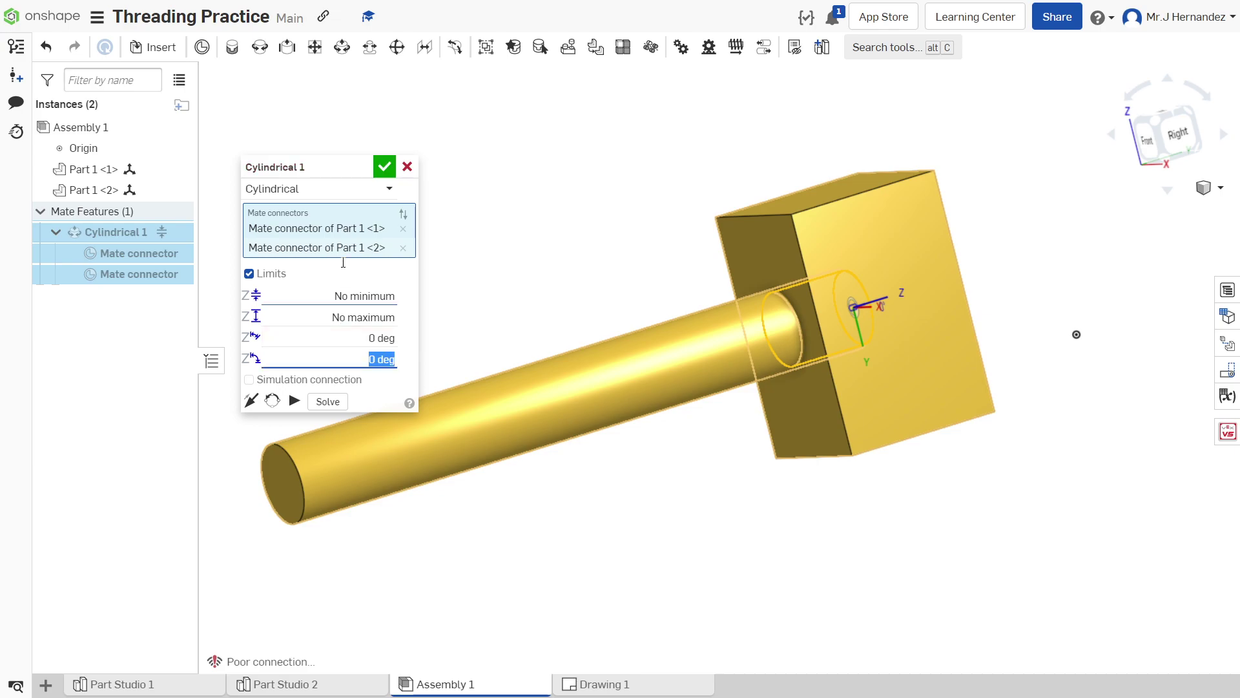
left_click(383, 169)
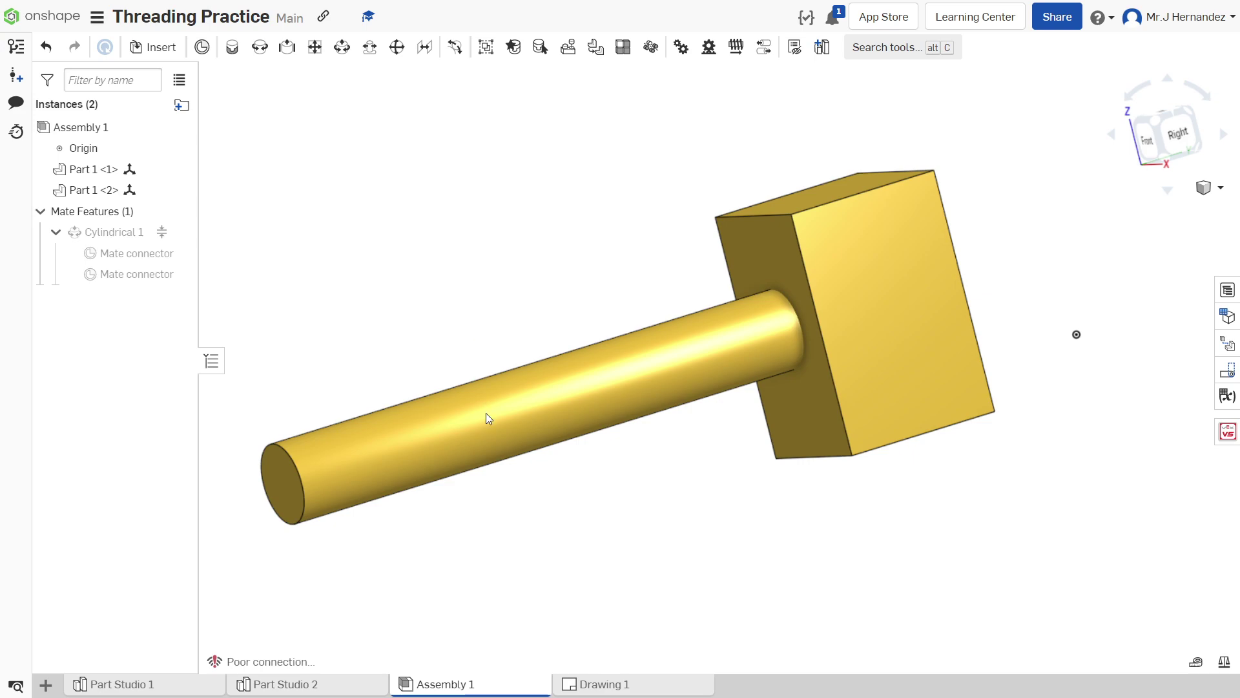
- Switch to Drawing 1 and examine the block's threaded hole and its callout in the exploded view
left_click(621, 685)
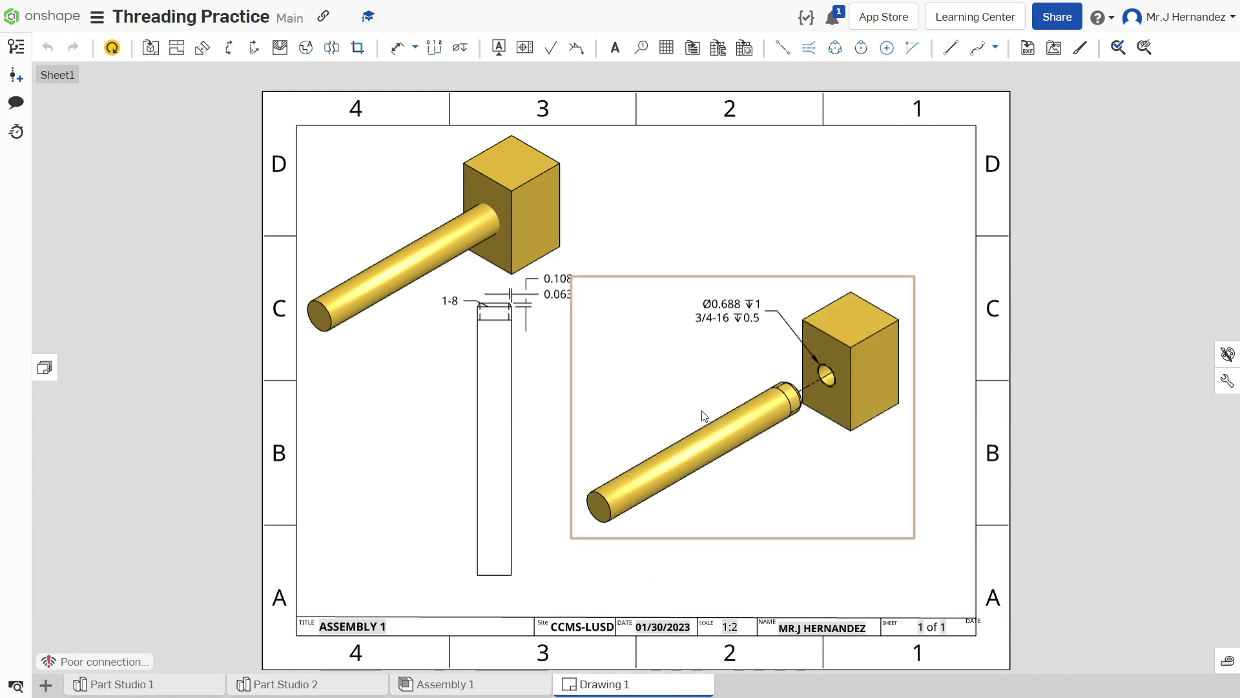
scroll(839, 390, "up", 3)
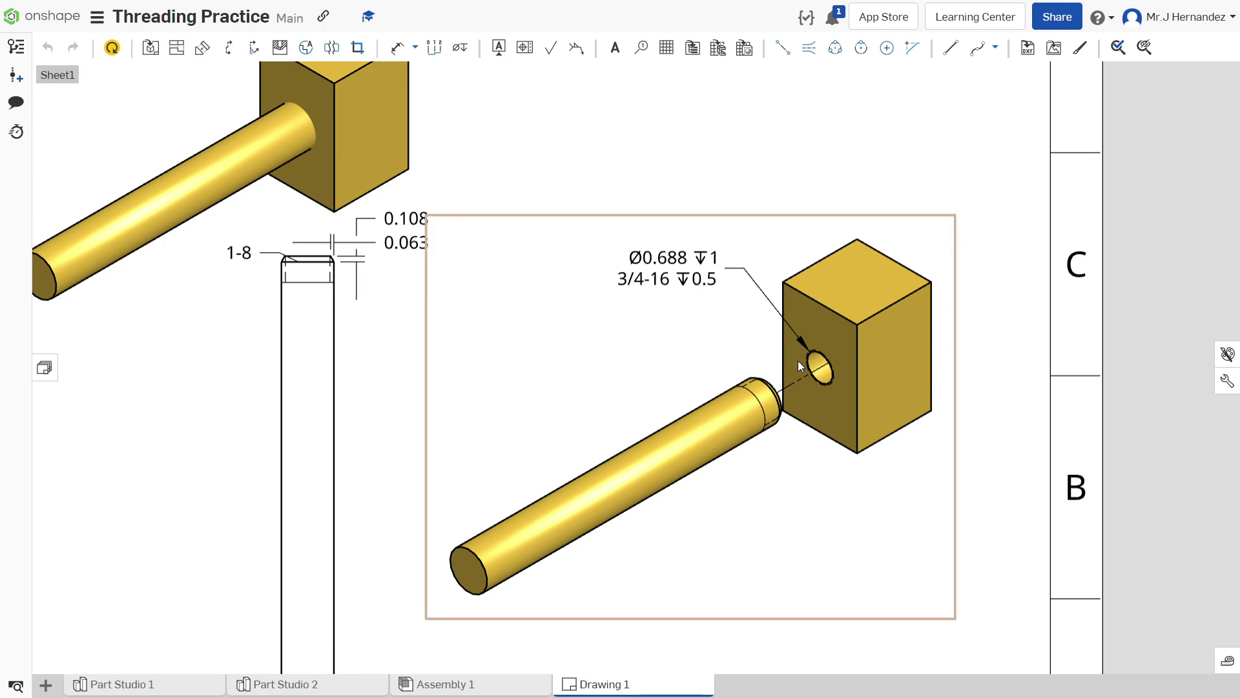
scroll(834, 362, "up", 5)
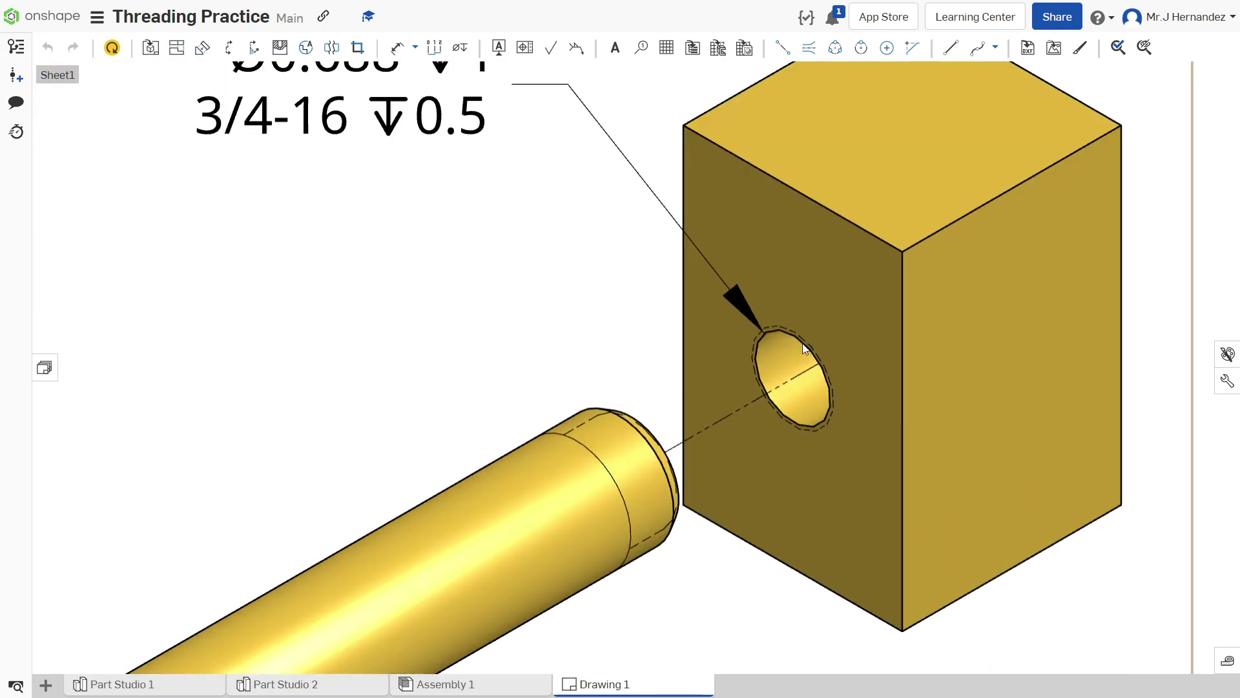
scroll(804, 334, "down", 5)
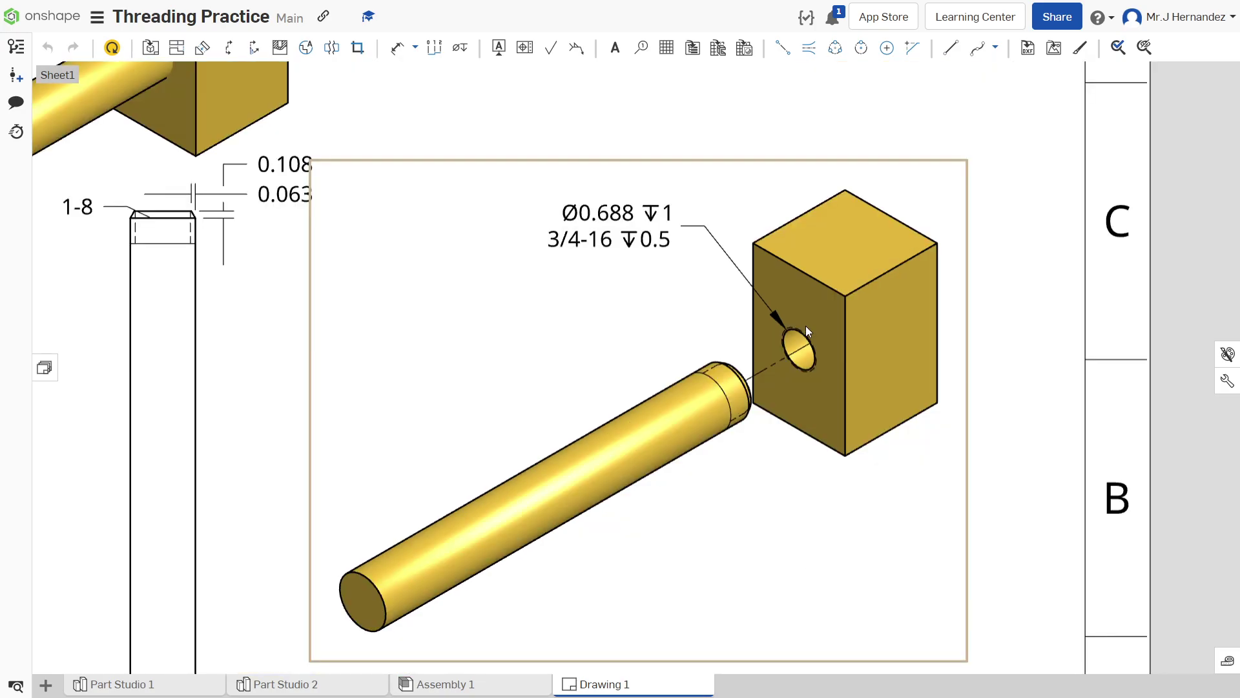